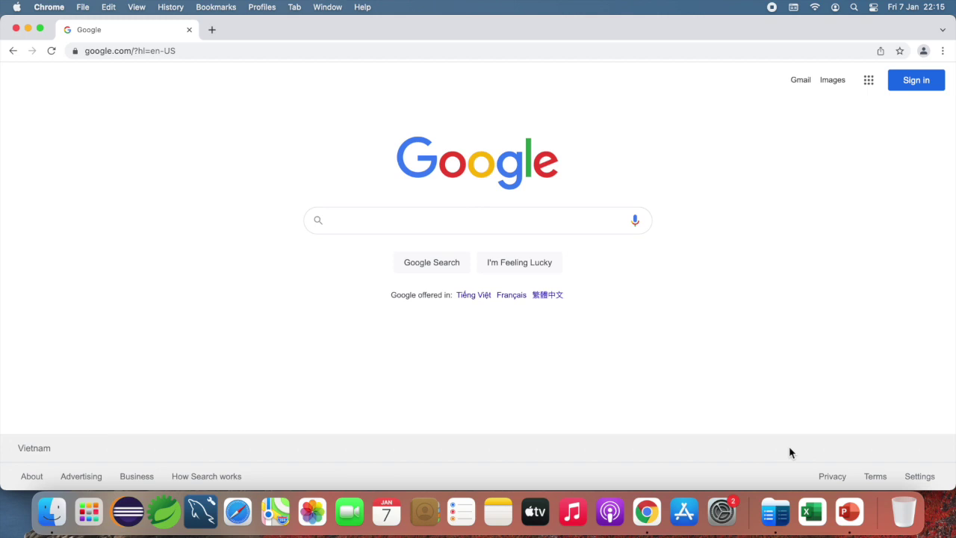
# Open the JDK 17 release page at jdk.java.net/17
pyautogui.click(190, 55)
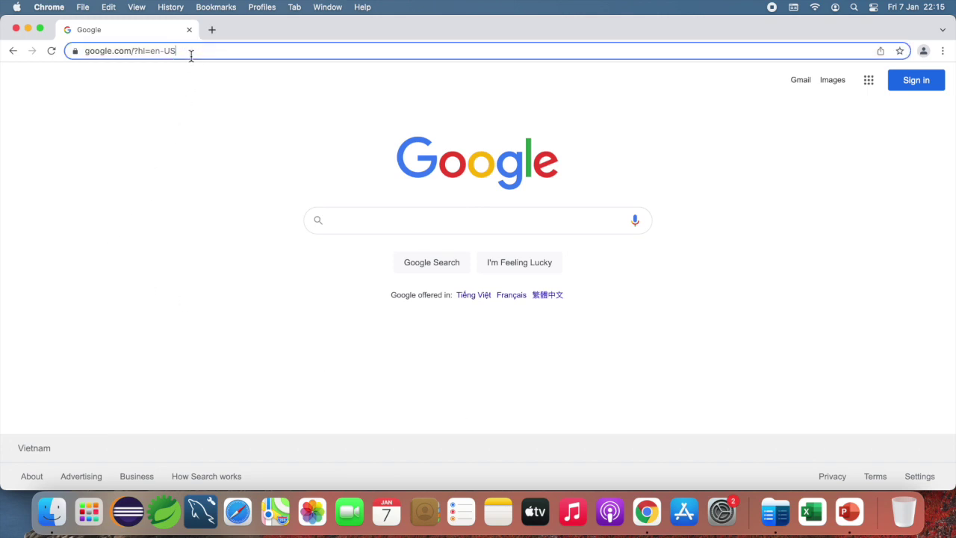
pyautogui.write('jdk.')
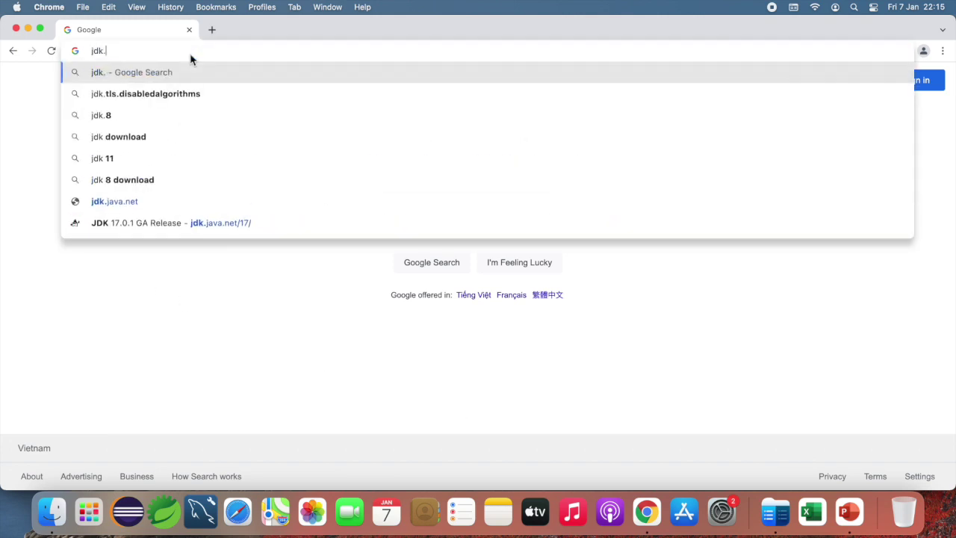
pyautogui.write('java.net/17')
pyautogui.press('Return')
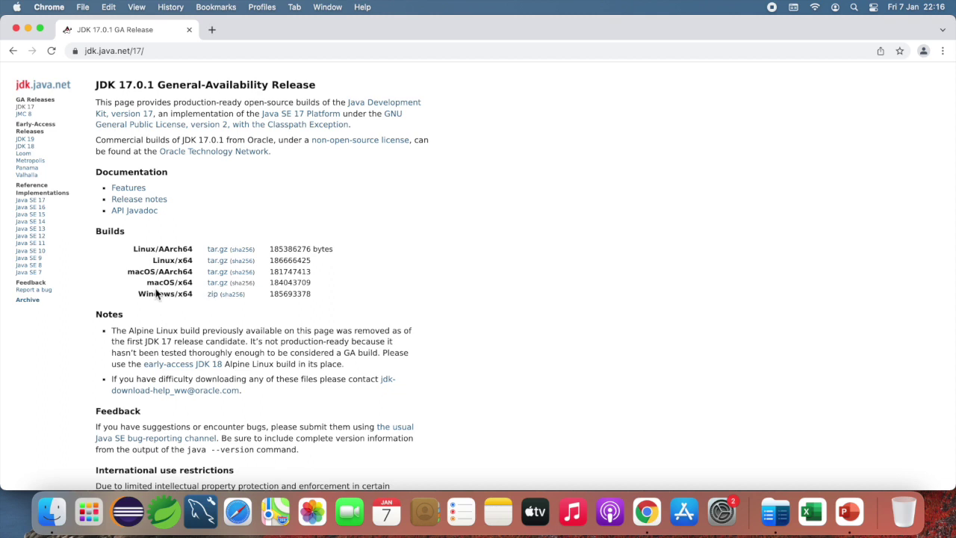
# Highlight the macOS/x64 build entry and check this Mac's chip type in the system overview
pyautogui.moveTo(147, 288); pyautogui.dragTo(254, 284)
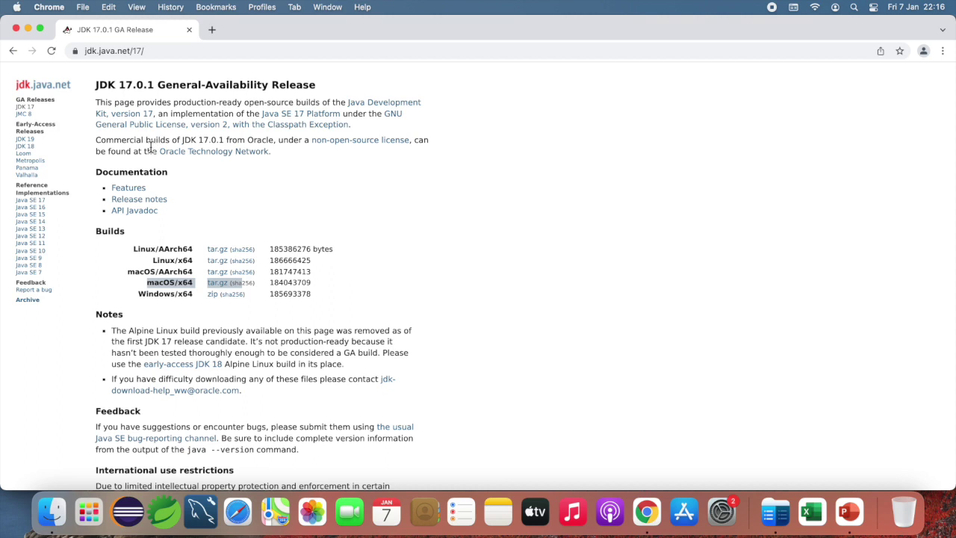
pyautogui.click(15, 9)
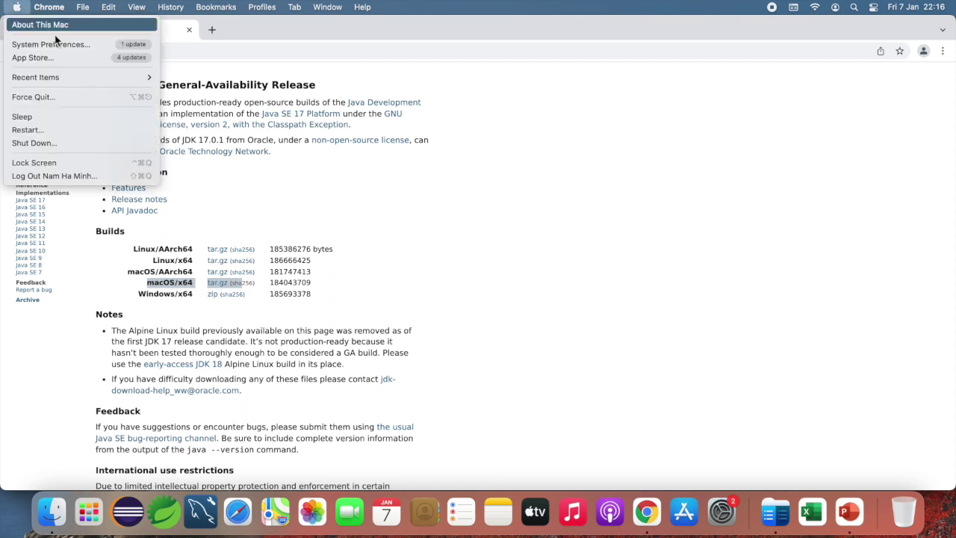
pyautogui.click(31, 24)
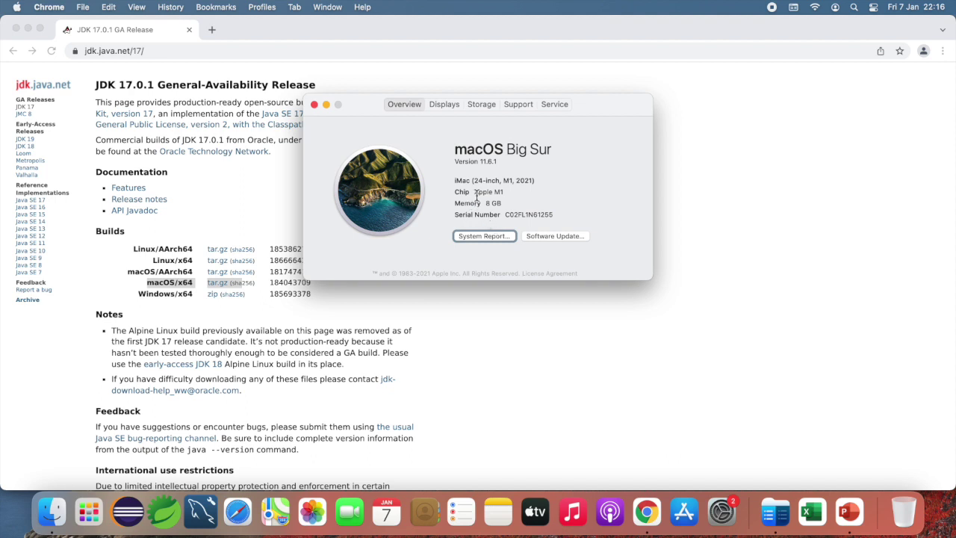
pyautogui.click(314, 105)
# Download the macOS/x64 tar.gz build of JDK 17.0.1 and show the downloaded archive in its Finder folder
pyautogui.click(219, 318)
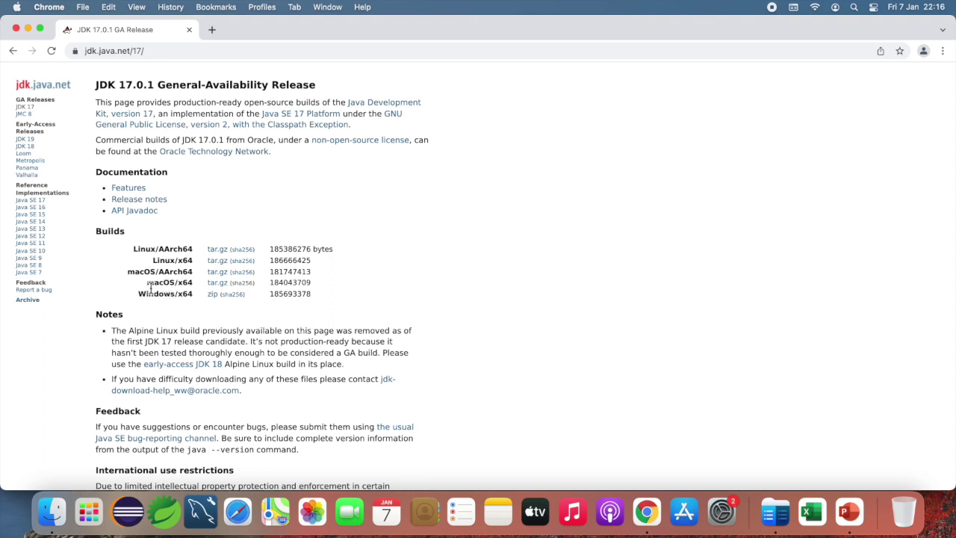
pyautogui.click(216, 293)
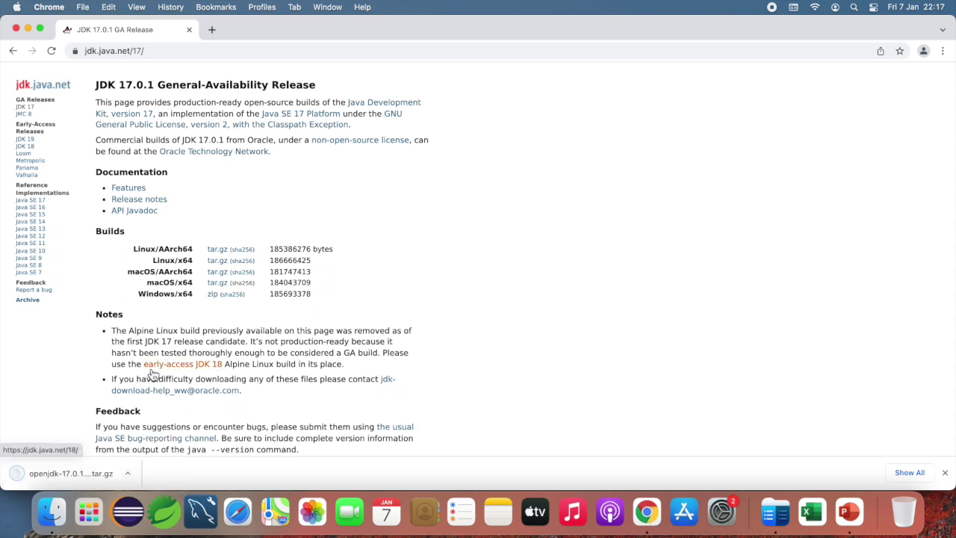
pyautogui.click(129, 474)
pyautogui.click(143, 457)
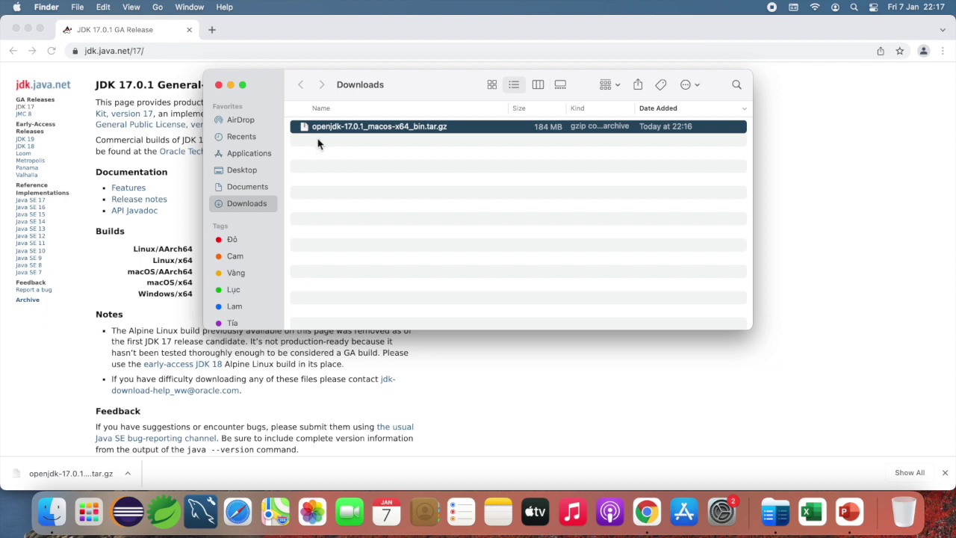
pyautogui.moveTo(363, 80); pyautogui.dragTo(401, 84)
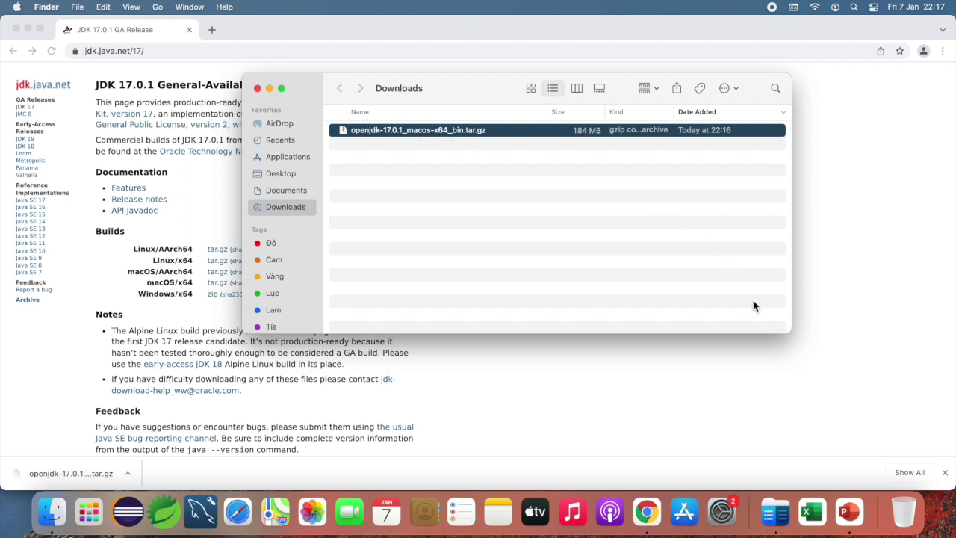
pyautogui.moveTo(791, 333); pyautogui.dragTo(798, 355)
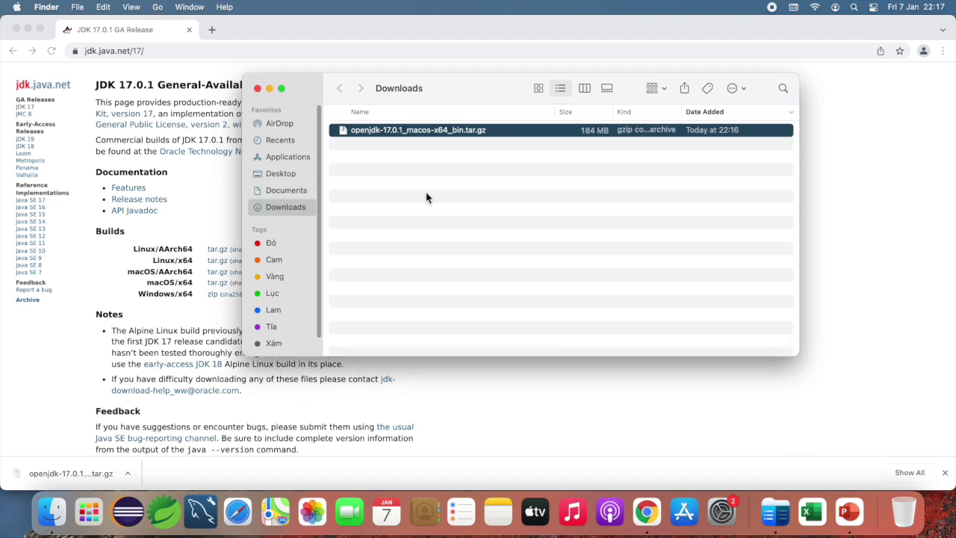
# Open a second Finder window on the user's home folder, with the Downloads window still accessible behind it
pyautogui.click(78, 8)
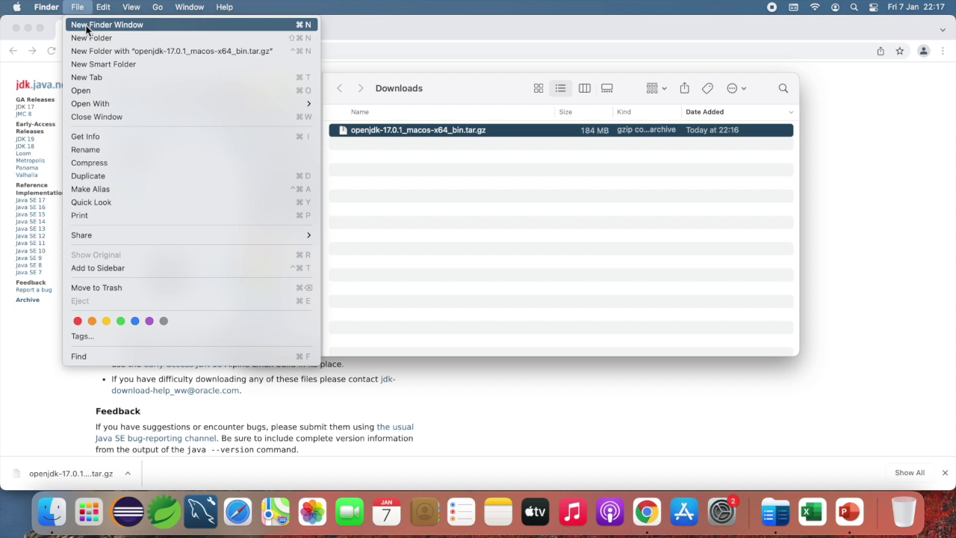
pyautogui.click(88, 24)
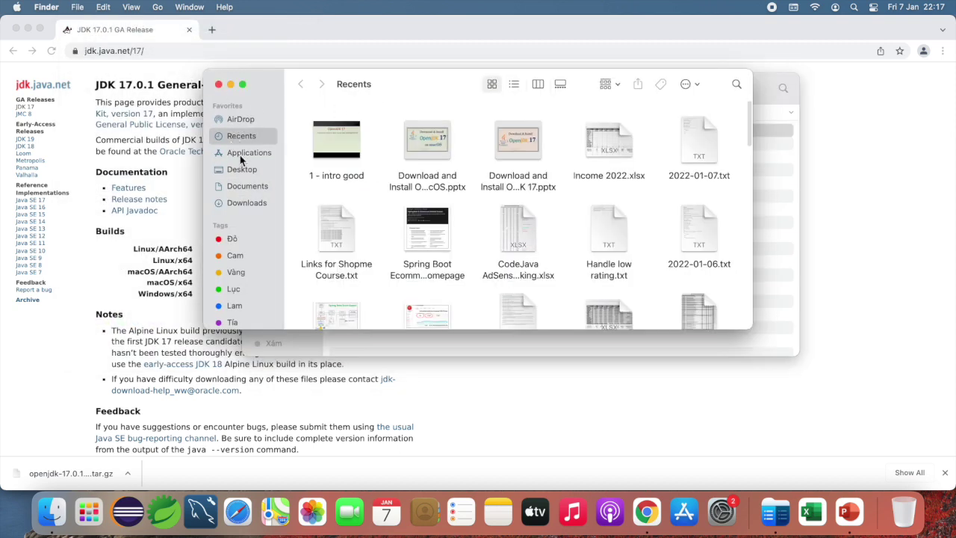
pyautogui.click(158, 7)
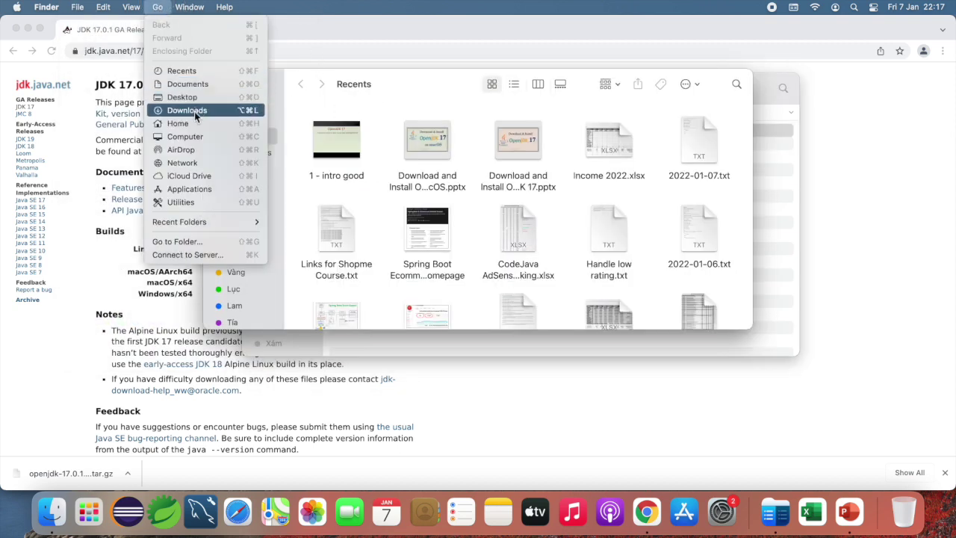
pyautogui.click(200, 136)
pyautogui.doubleClick(336, 156)
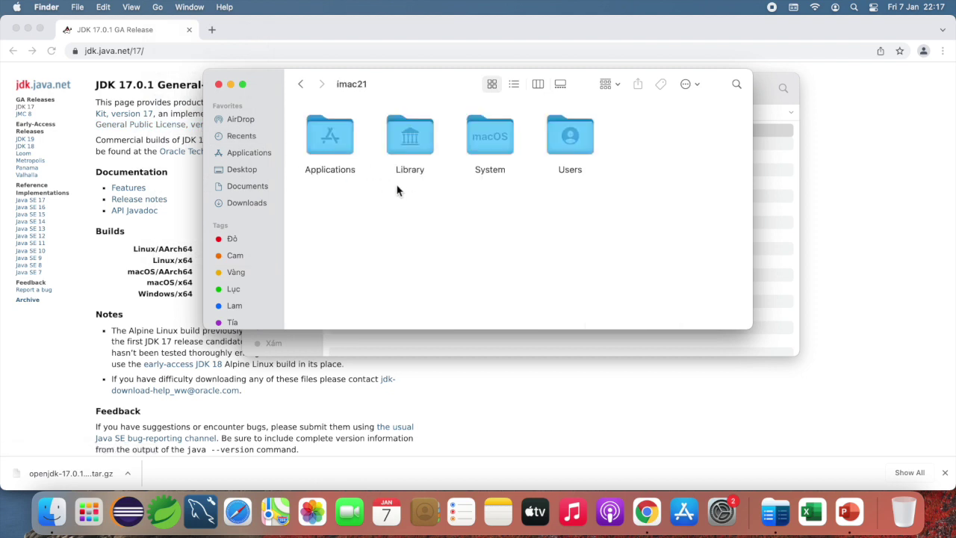
pyautogui.doubleClick(570, 138)
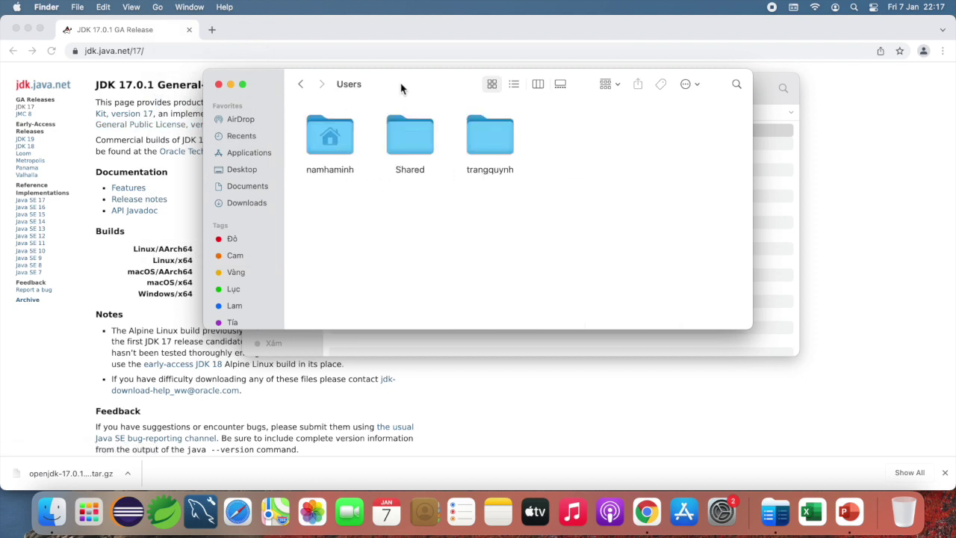
pyautogui.moveTo(414, 83); pyautogui.dragTo(458, 156)
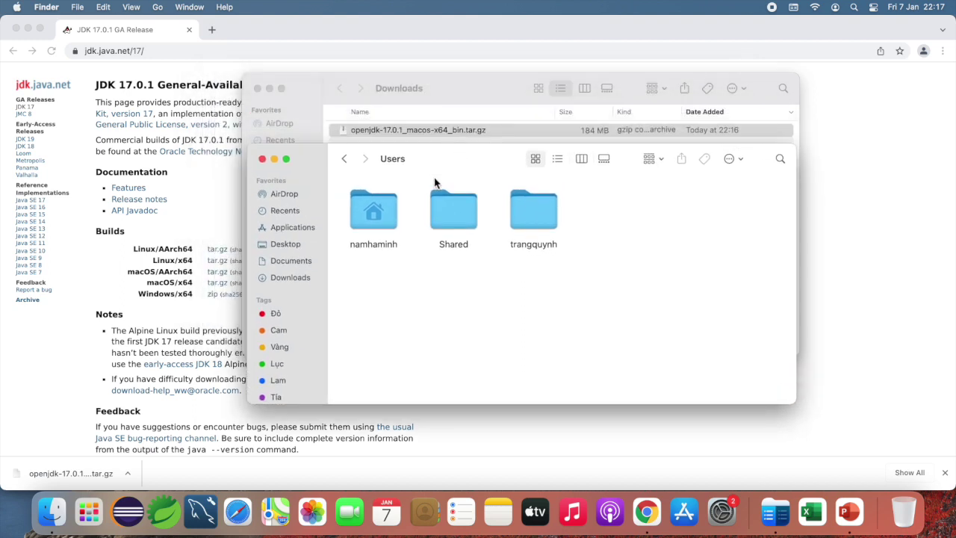
pyautogui.doubleClick(375, 211)
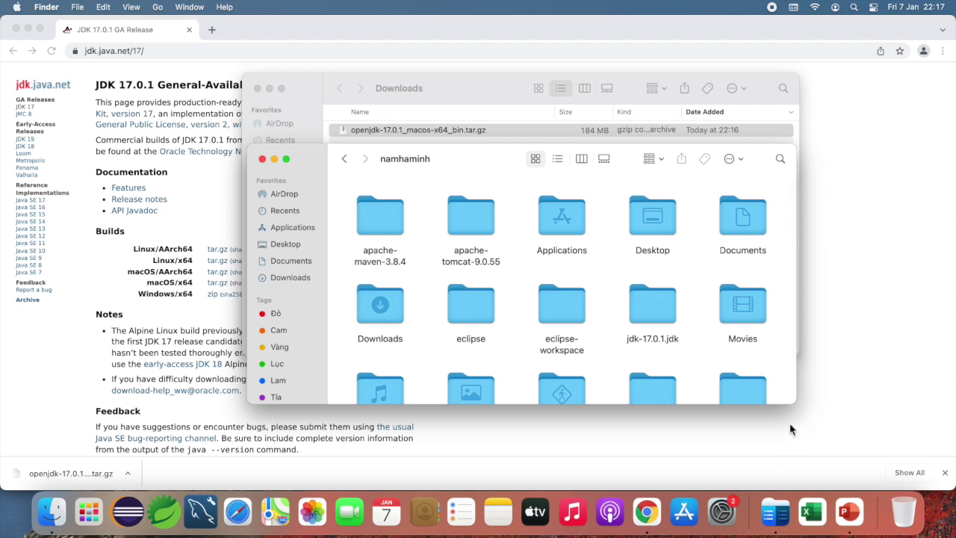
pyautogui.moveTo(793, 403); pyautogui.dragTo(812, 458)
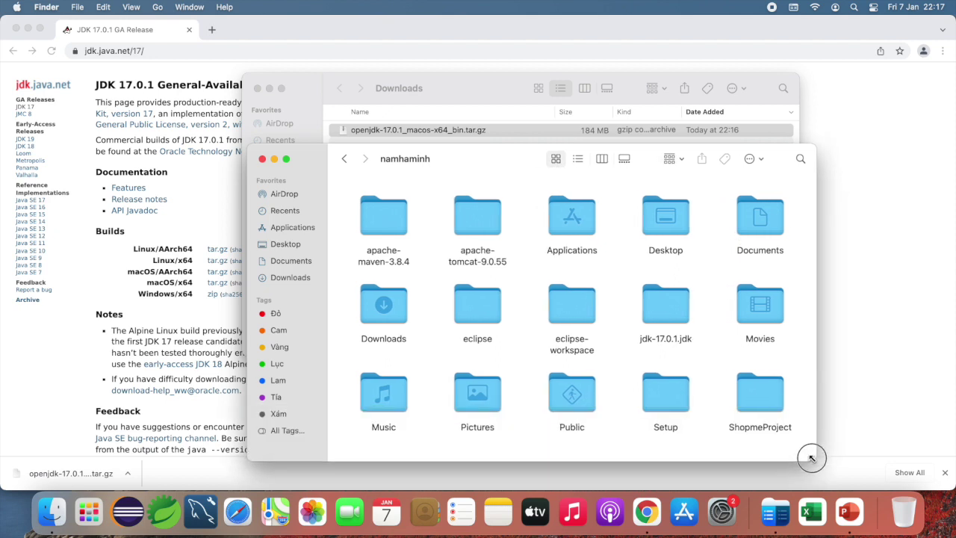
# Move openjdk-17.0.1_macos-x64_bin.tar.gz from Downloads into the home folder and close the Downloads window
pyautogui.click(667, 310)
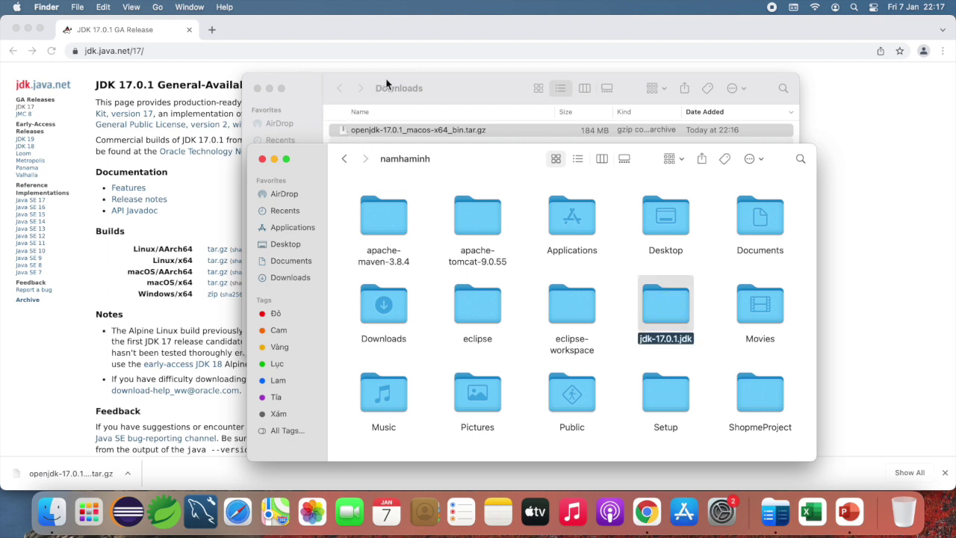
pyautogui.click(357, 81)
pyautogui.moveTo(356, 81); pyautogui.dragTo(579, 413)
pyautogui.click(358, 127)
pyautogui.moveTo(430, 76); pyautogui.dragTo(301, 87)
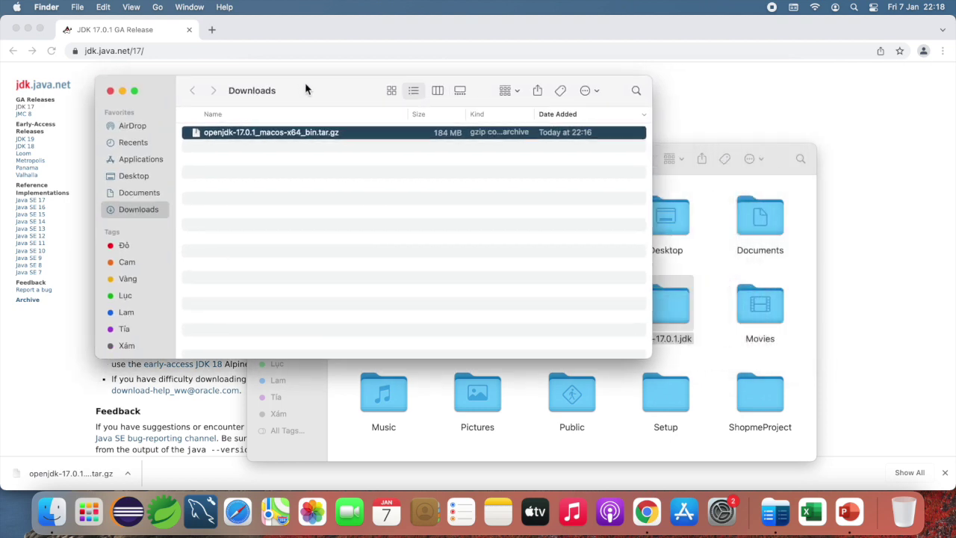
pyautogui.moveTo(286, 132); pyautogui.dragTo(559, 426)
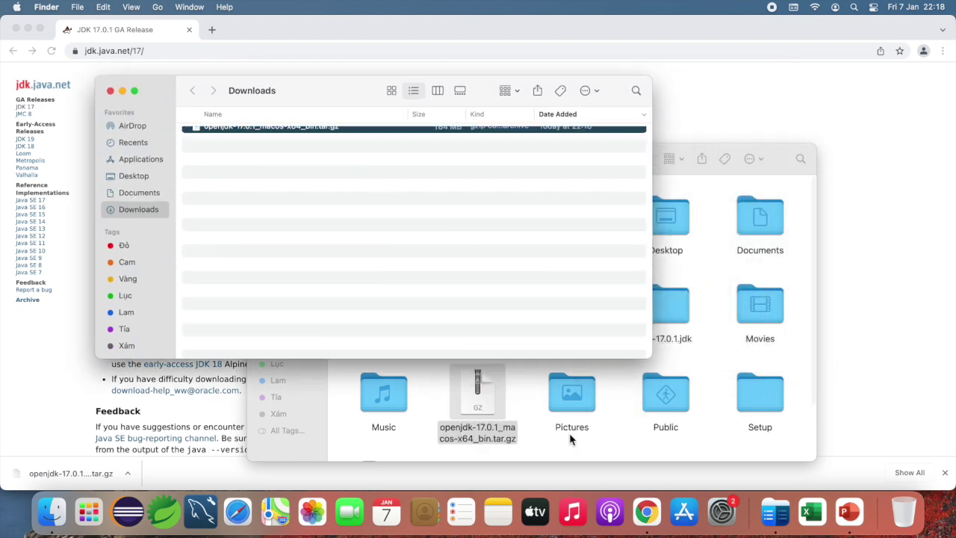
pyautogui.click(111, 92)
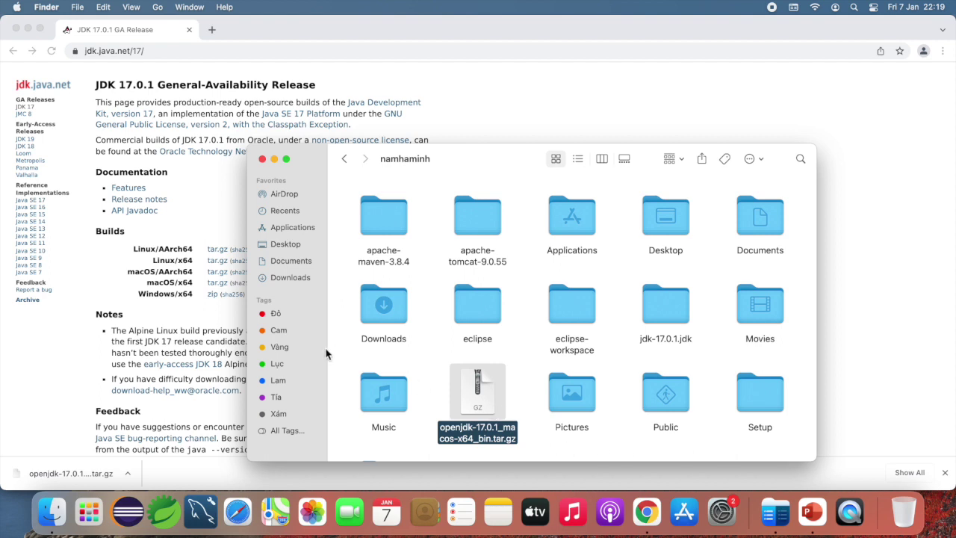
# Return to Chrome, open the published sha256 checksum of the macOS/x64 build and select the checksum text
pyautogui.click(199, 308)
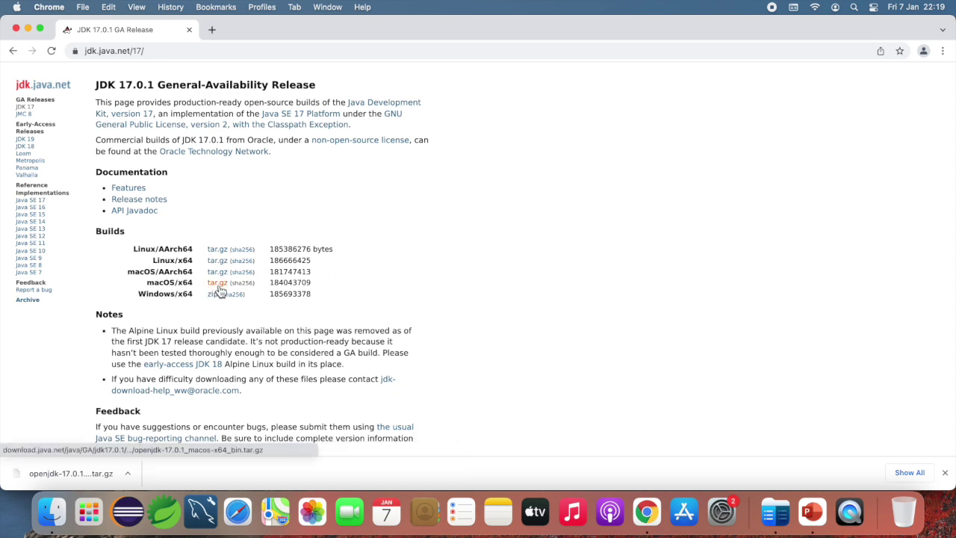
pyautogui.click(244, 284)
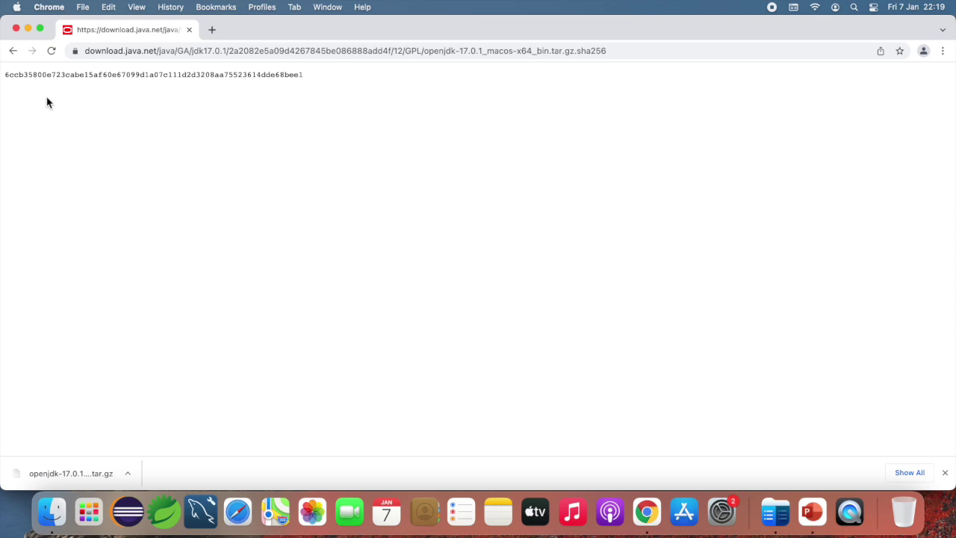
pyautogui.doubleClick(136, 76)
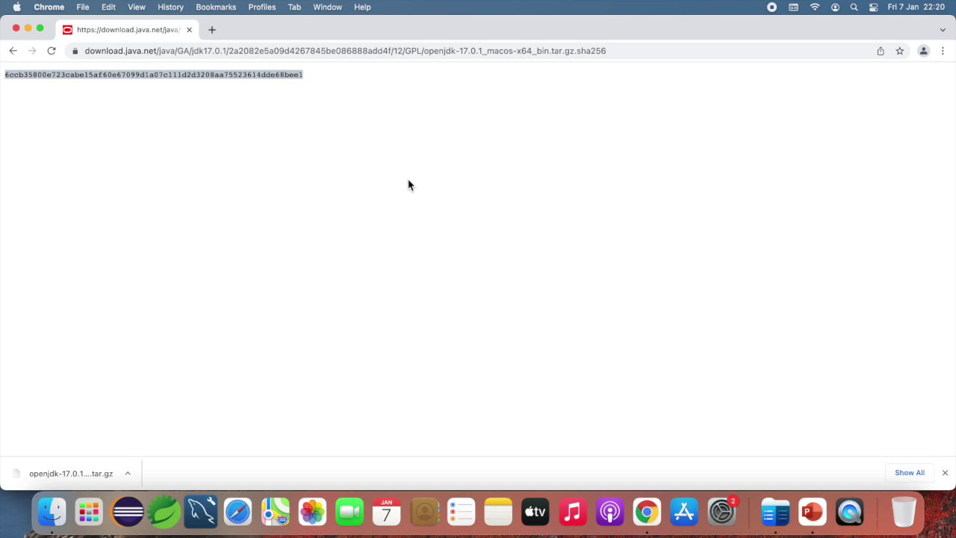
# Open Terminal and list the home folder with ls to locate the OpenJDK tar.gz archive
pyautogui.press('super+space')
pyautogui.write('term')
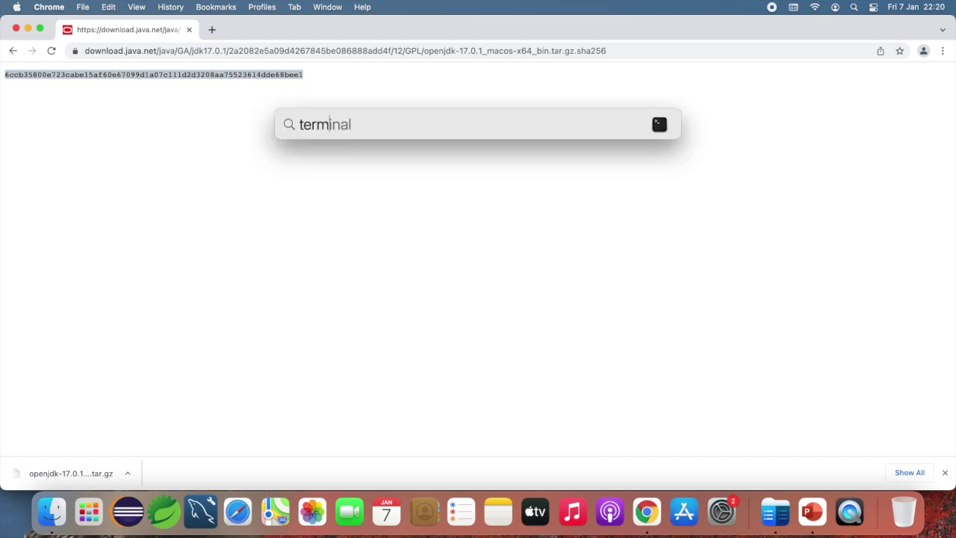
pyautogui.press('Return')
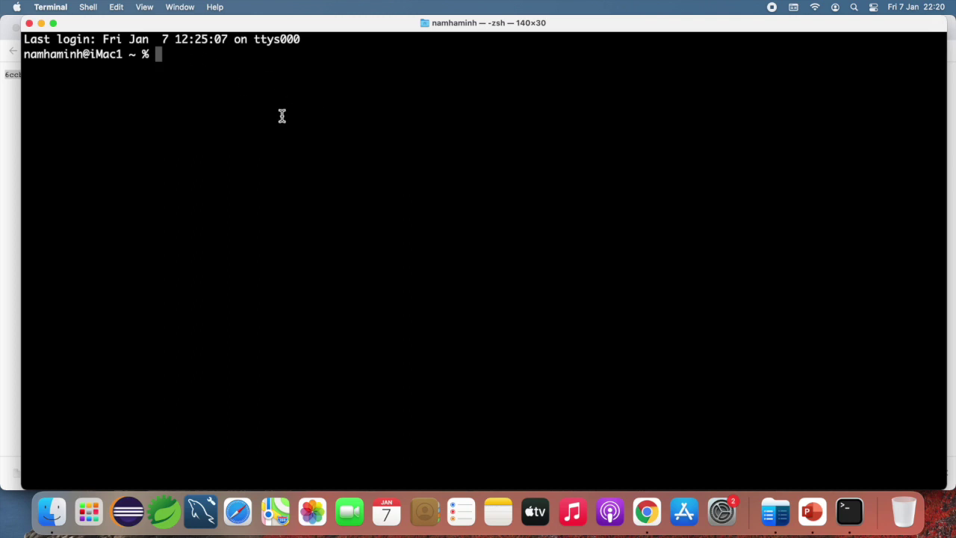
pyautogui.write('ls -')
pyautogui.press('BackSpace')
pyautogui.press('BackSpace')
pyautogui.press('Return')
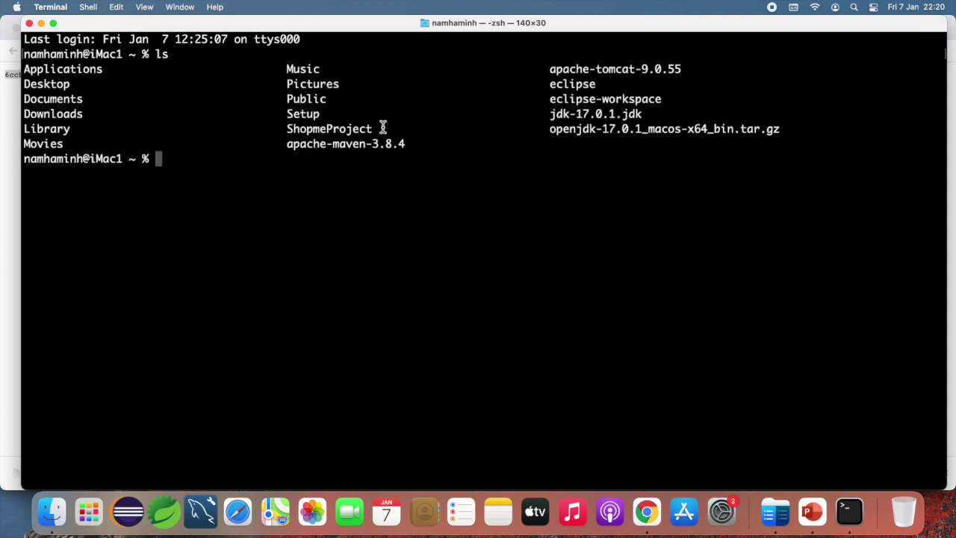
pyautogui.moveTo(551, 133); pyautogui.dragTo(821, 132)
pyautogui.click(350, 176)
pyautogui.moveTo(496, 130); pyautogui.dragTo(734, 131)
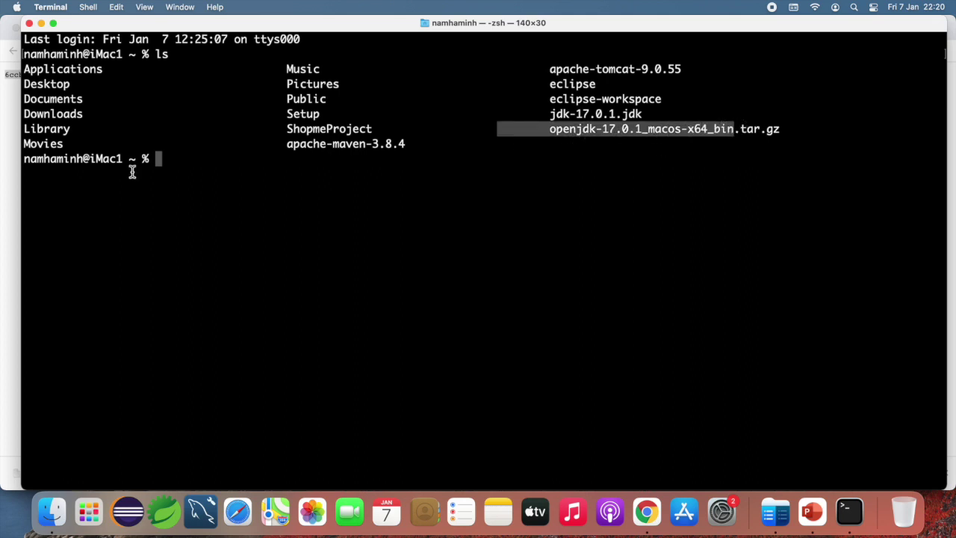
pyautogui.click(156, 166)
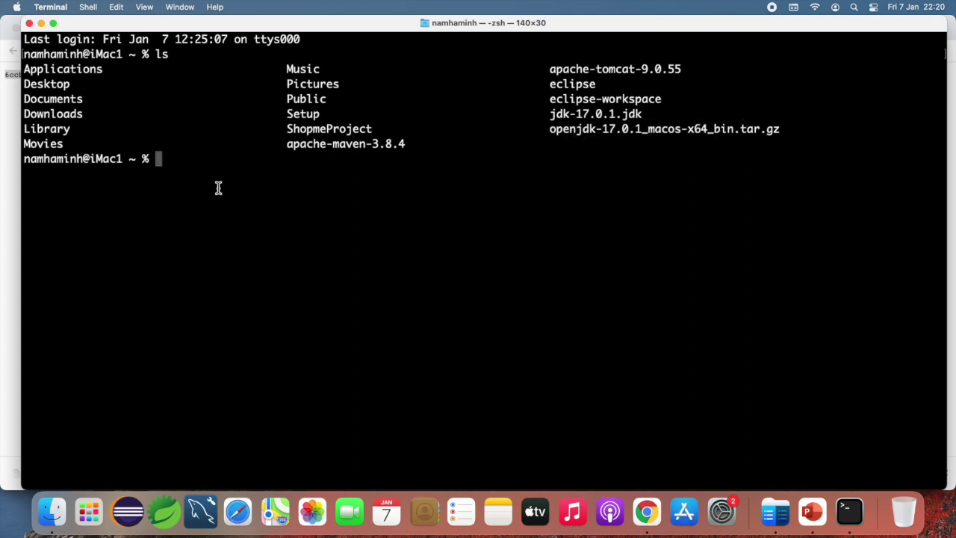
# Run shasum -a 256 on openjdk-17.0.1_macos-x64_bin.tar.gz and uncover the published checksum behind the Terminal window for comparison
pyautogui.write('shasum -')
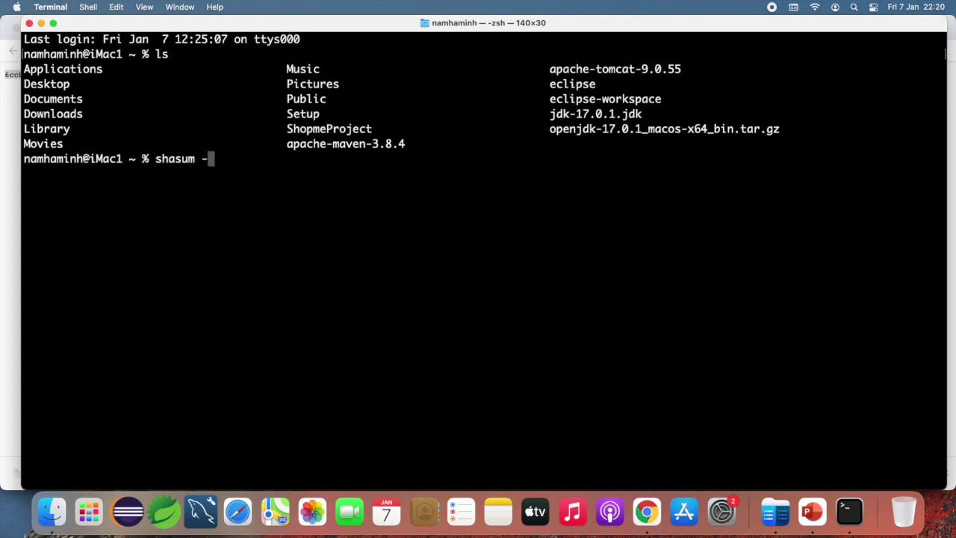
pyautogui.write('a 256')
pyautogui.write('openj')
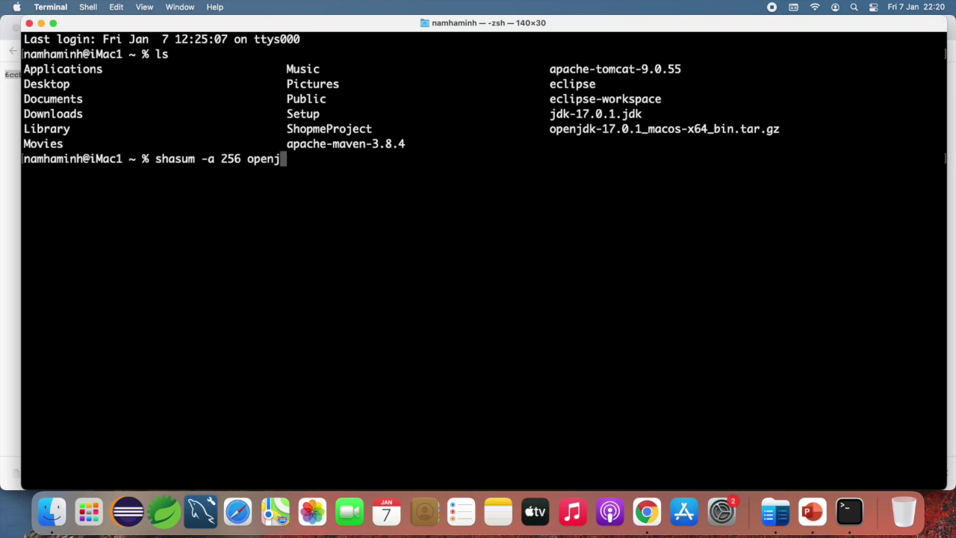
pyautogui.press('Tab')
pyautogui.press('Return')
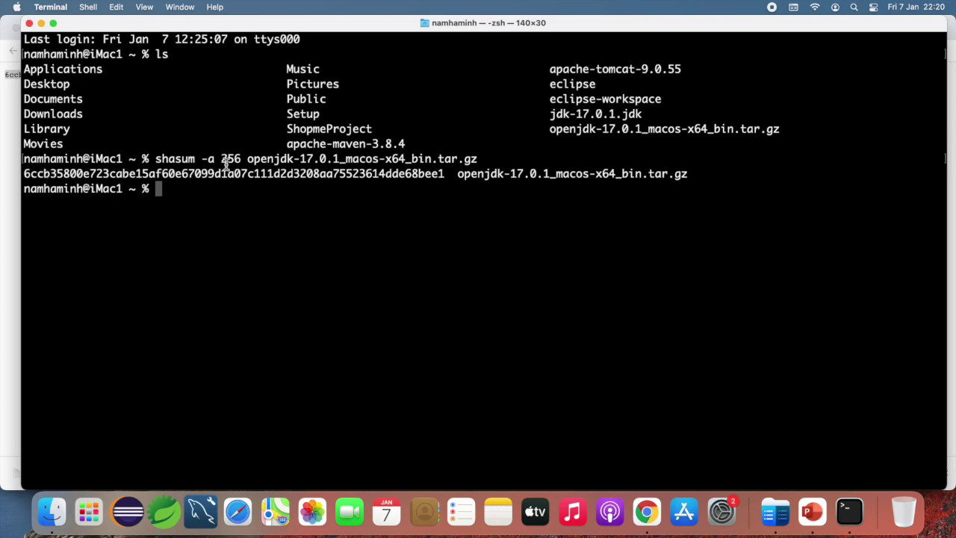
pyautogui.moveTo(112, 30); pyautogui.dragTo(181, 116)
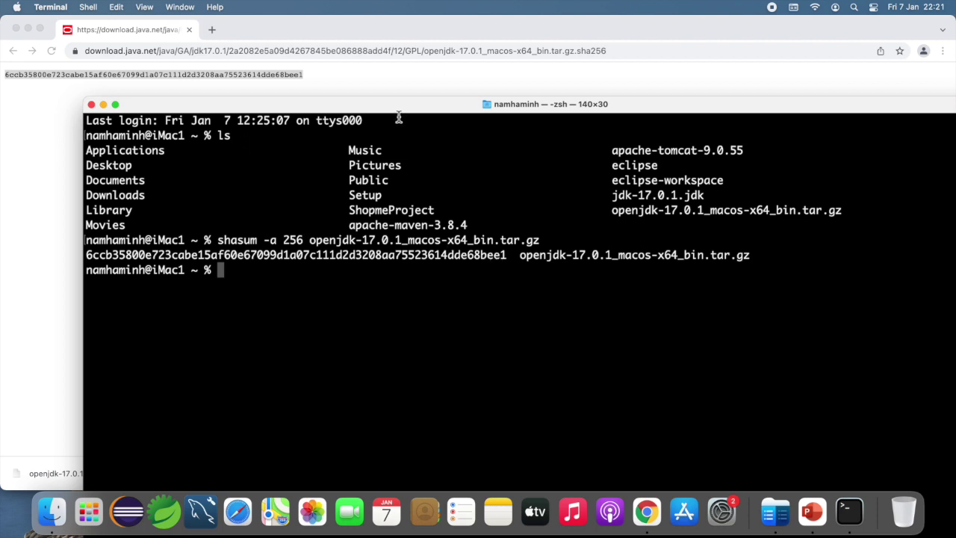
# Rename the extracted folder "jdk-17.0.1.jdk 2" in the home folder to openjdk-17.0.1
pyautogui.moveTo(401, 112); pyautogui.dragTo(386, 49)
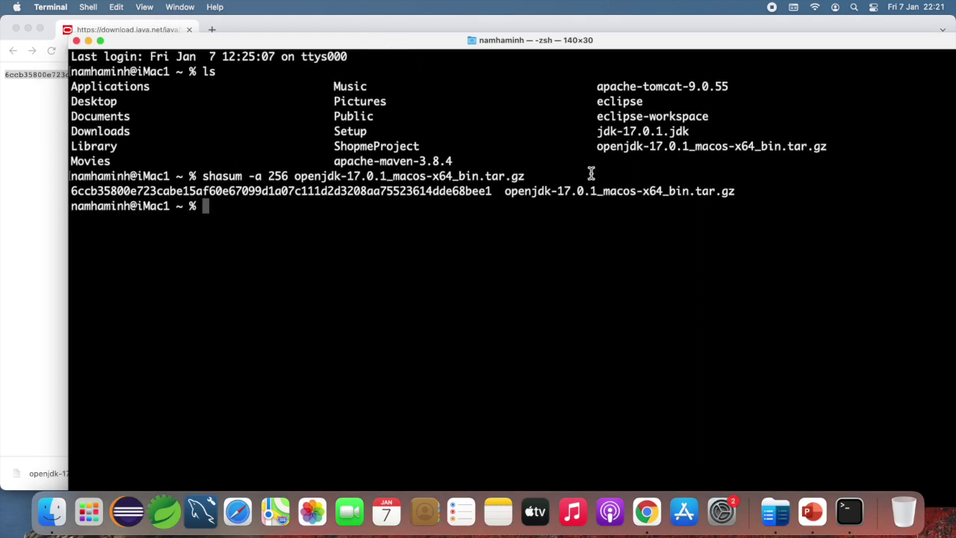
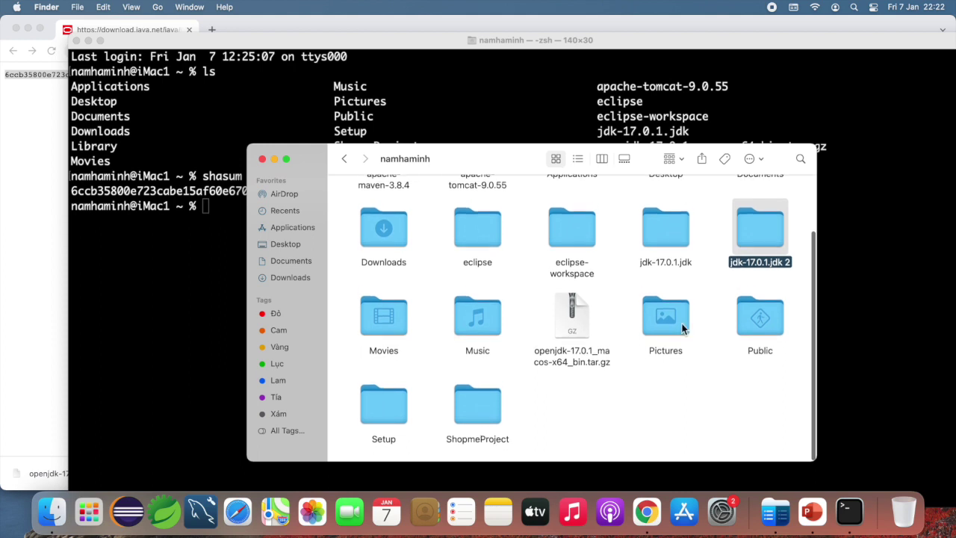
pyautogui.click(761, 267)
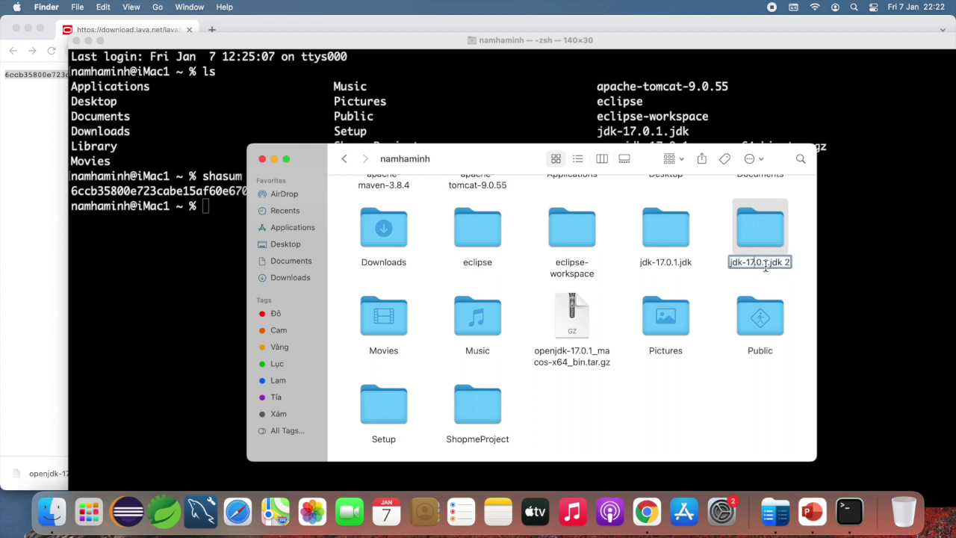
pyautogui.click(729, 262)
pyautogui.write('open')
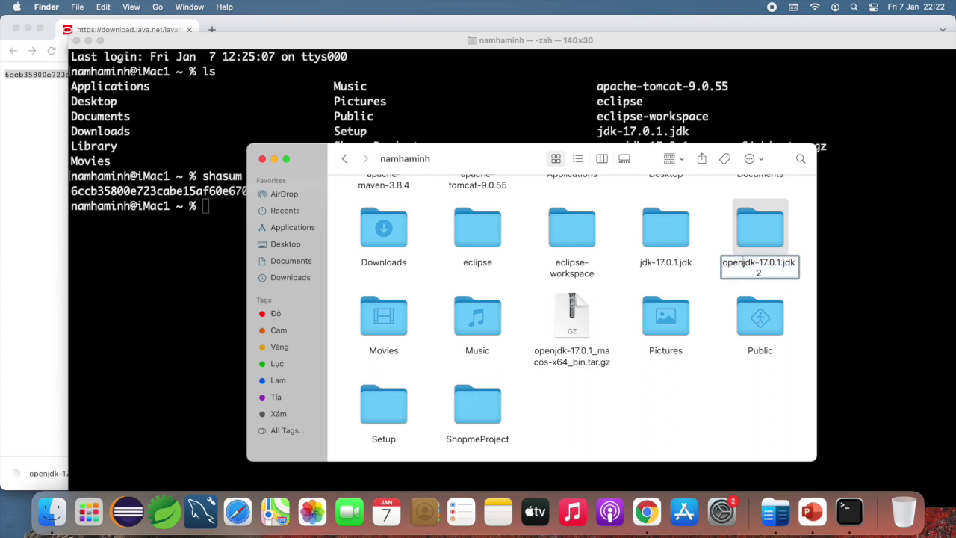
pyautogui.press('super+a')
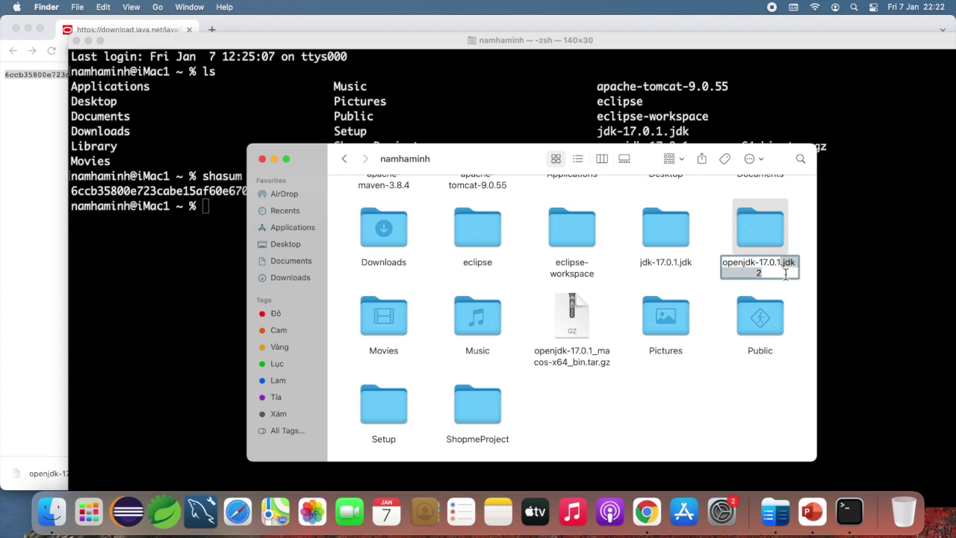
pyautogui.write('openjdk-17.0.1')
pyautogui.press('Return')
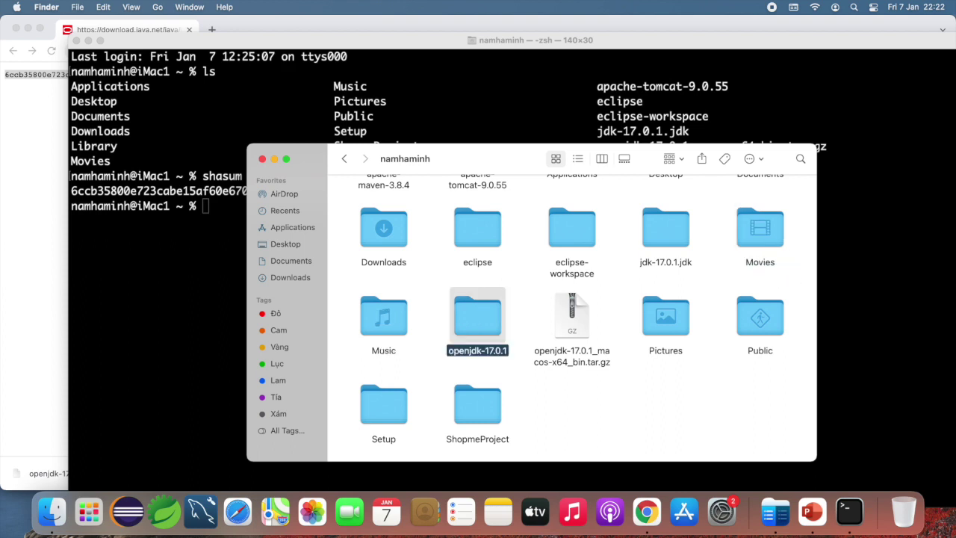
# Move the openjdk-17.0.1_macos-x64_bin.tar.gz archive to the Trash and close the Finder window
pyautogui.click(572, 329)
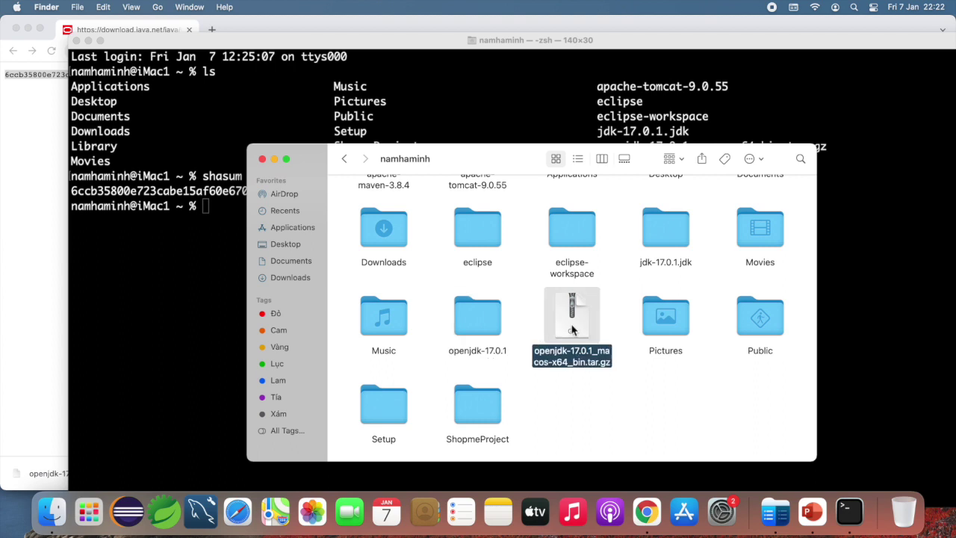
pyautogui.rightClick(580, 324)
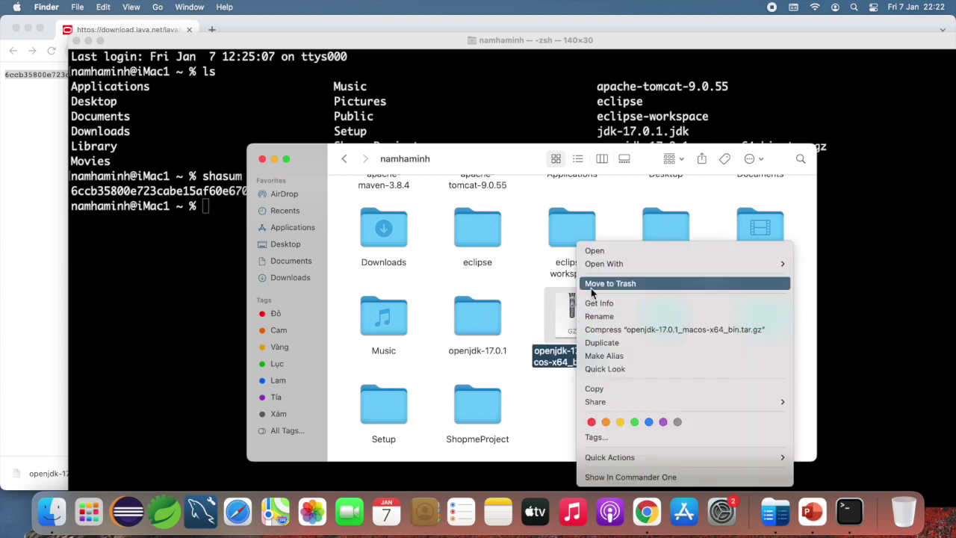
pyautogui.click(590, 283)
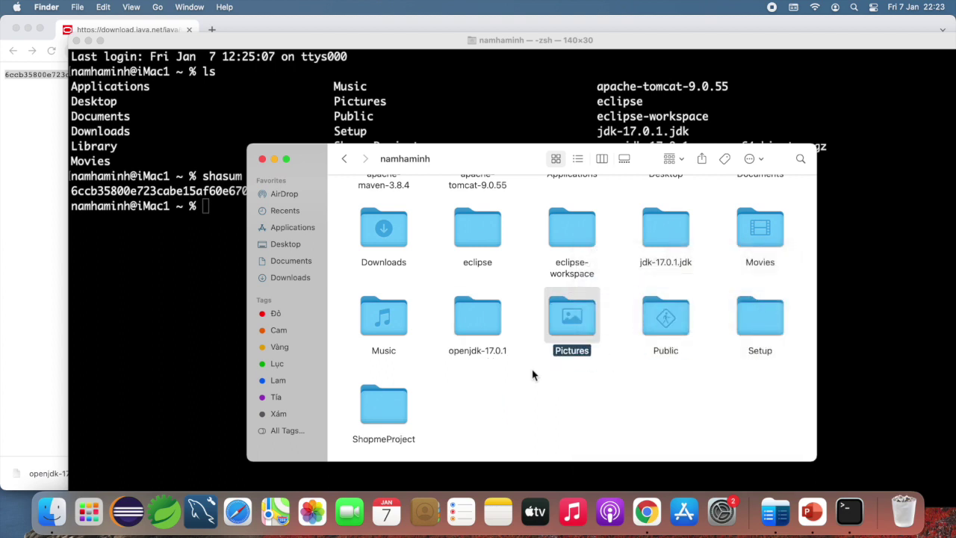
pyautogui.click(262, 159)
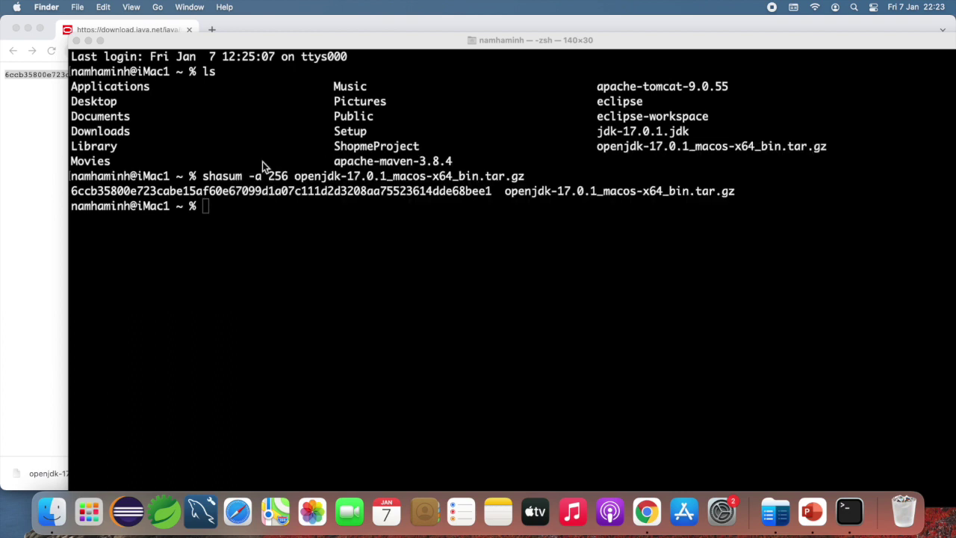
# Switch to Terminal, list the home folder again with ls and find the openjdk-17.0.1 folder in the output
pyautogui.click(271, 239)
pyautogui.write('ls')
pyautogui.press('Return')
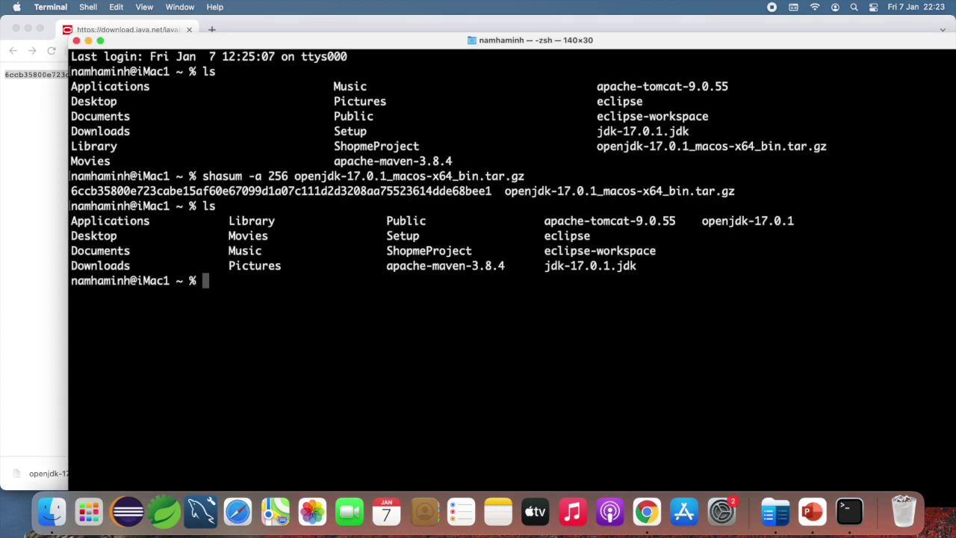
pyautogui.doubleClick(700, 224)
pyautogui.moveTo(701, 229); pyautogui.dragTo(811, 225)
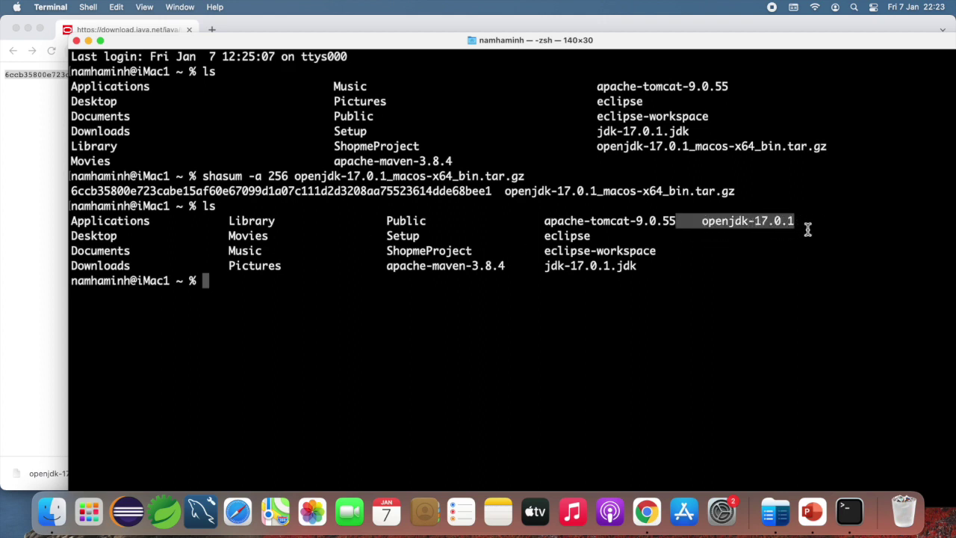
pyautogui.click(222, 286)
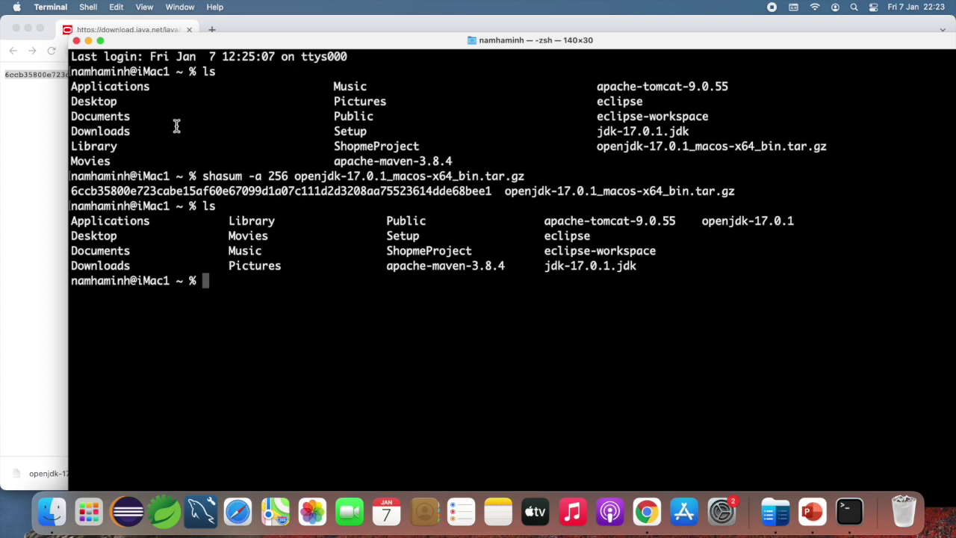
# Change into openjdk-17.0.1, list its contents with ls, and go on to its Contents/Home/bin subdirectory
pyautogui.moveTo(194, 41); pyautogui.dragTo(176, 26)
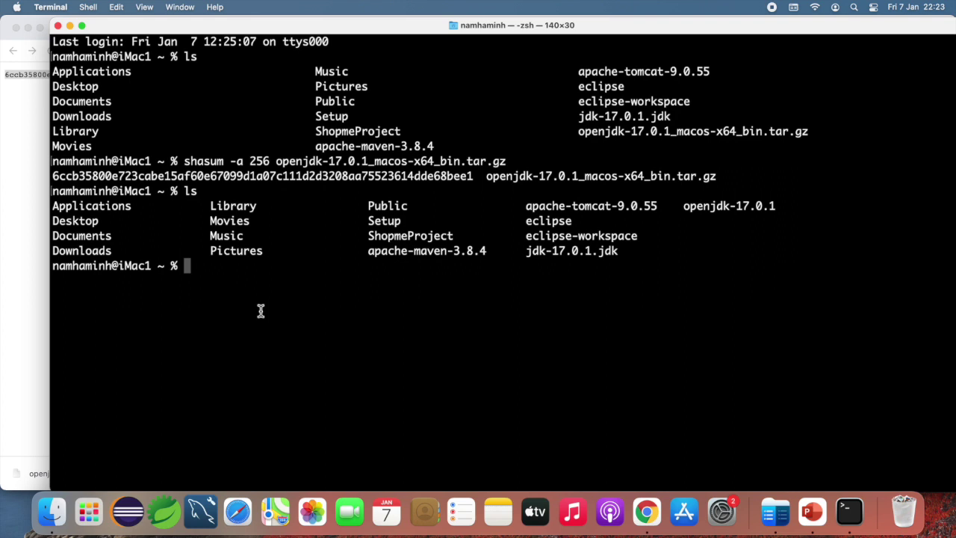
pyautogui.write('cd open')
pyautogui.press('Tab')
pyautogui.press('Return')
pyautogui.write('ls')
pyautogui.press('Return')
pyautogui.write('cd Contents')
pyautogui.press('Tab')
pyautogui.write('Home/bin')
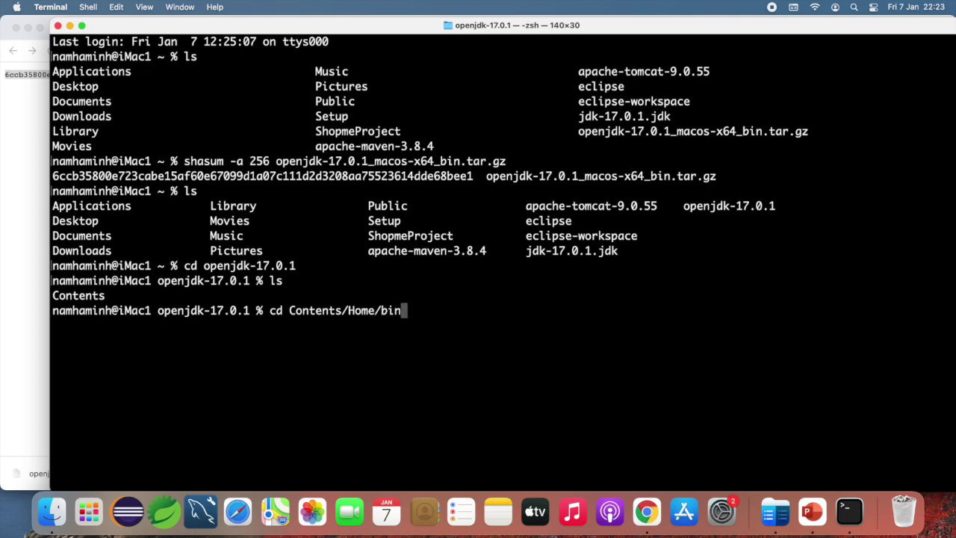
pyautogui.press('Return')
# List the bin directory in detail with ls -la and look for the java executable
pyautogui.write('ls -la')
pyautogui.press('Return')
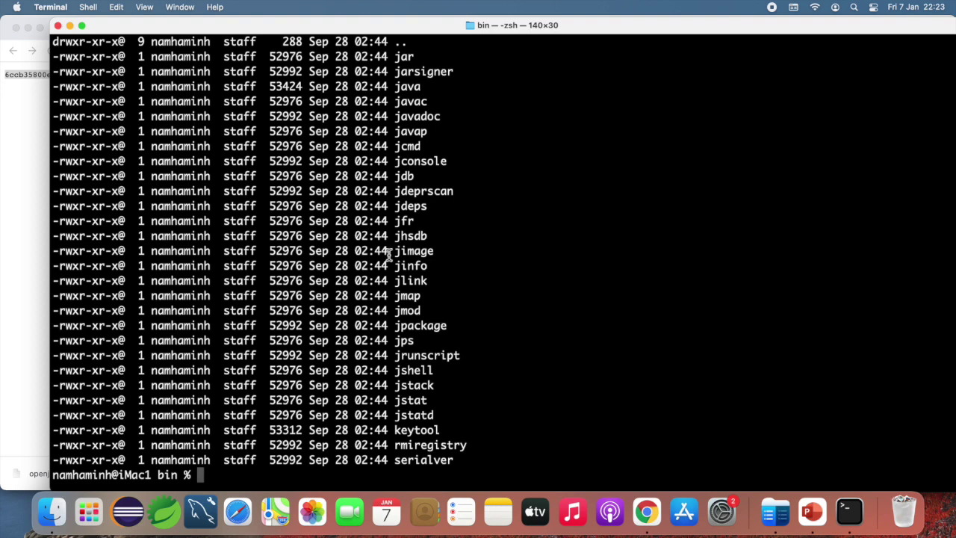
pyautogui.doubleClick(396, 87)
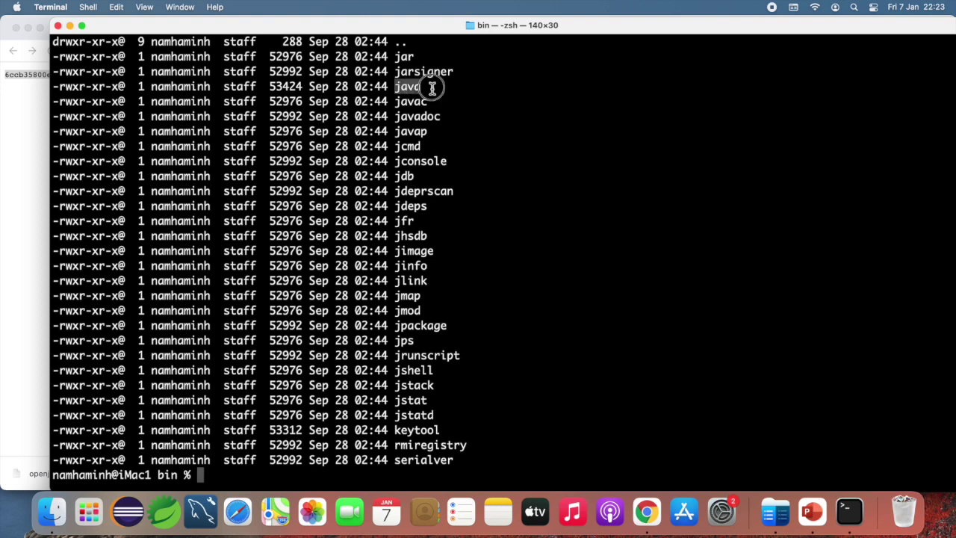
pyautogui.scroll(3, 431, 263)
pyautogui.scroll(-3, 431, 263)
# Clear the terminal and run ./java -version from the bin directory to check the JDK version
pyautogui.write('clear')
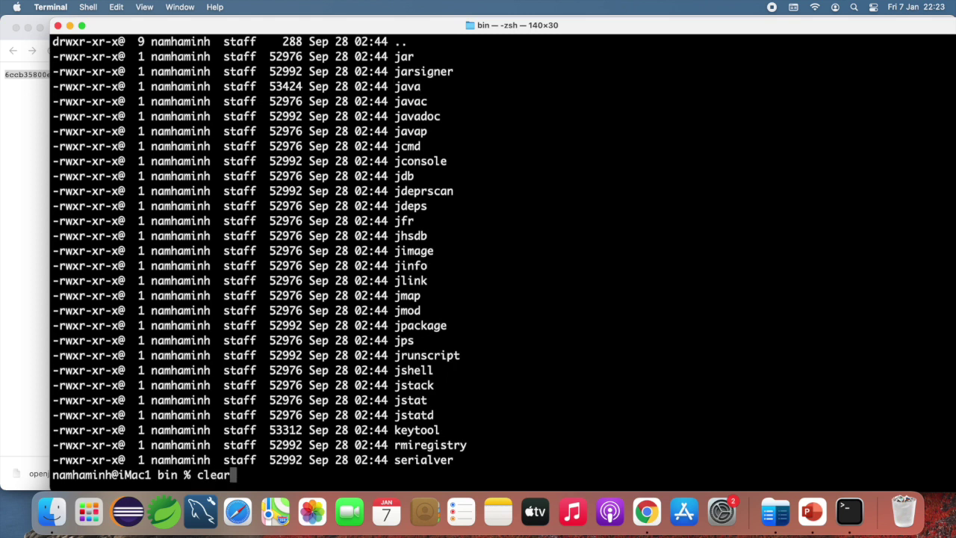
pyautogui.press('Return')
pyautogui.write('./')
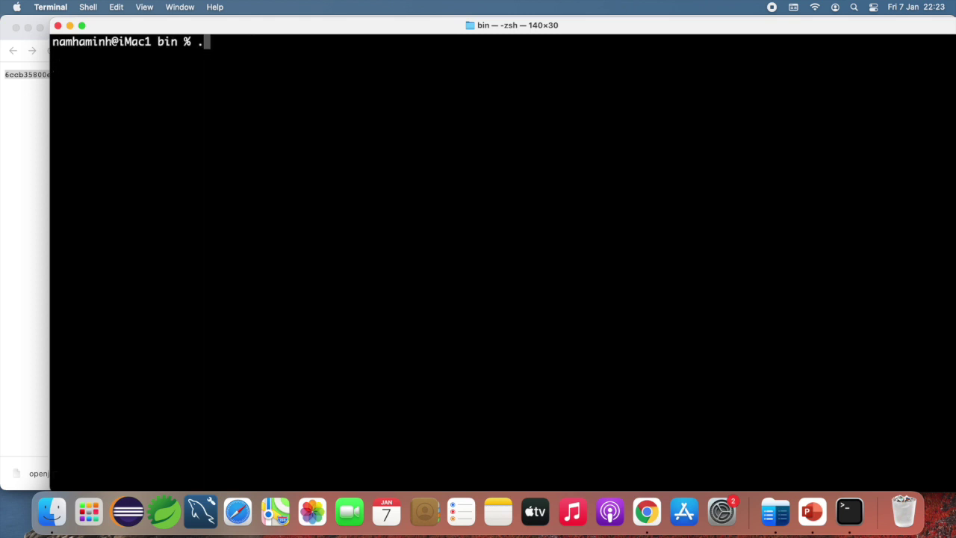
pyautogui.write('java -version')
pyautogui.press('Return')
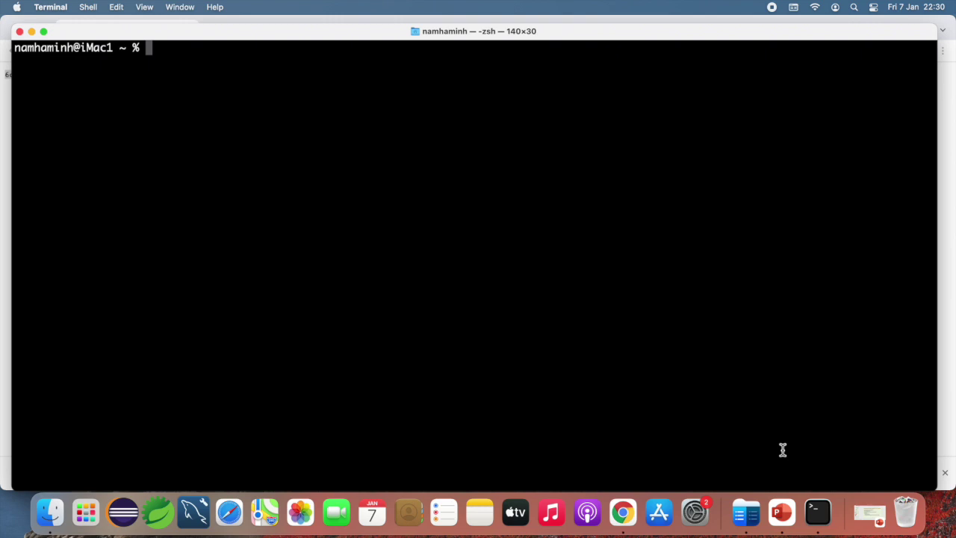
# Print the name of the current shell with echo $0
pyautogui.write('echo $0')
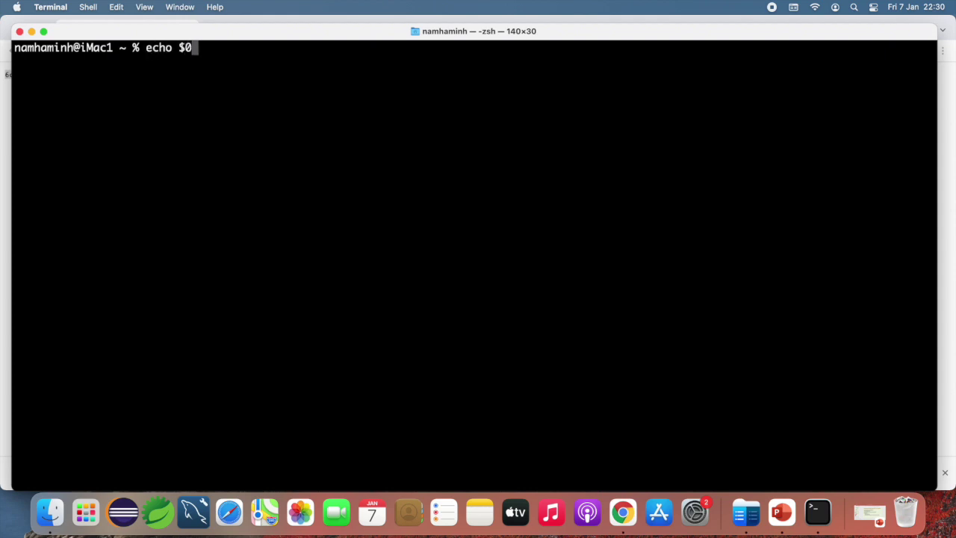
pyautogui.press('Return')
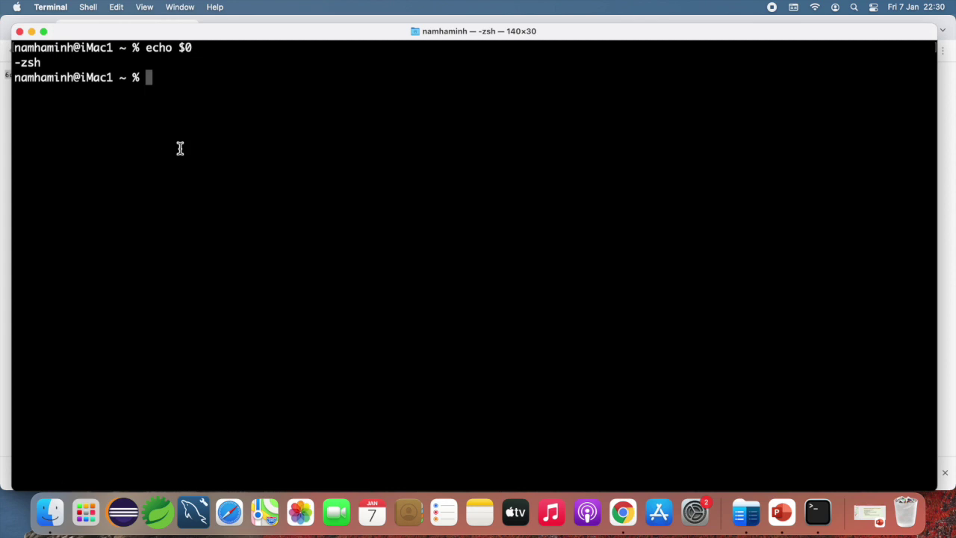
pyautogui.write('.zshrc')
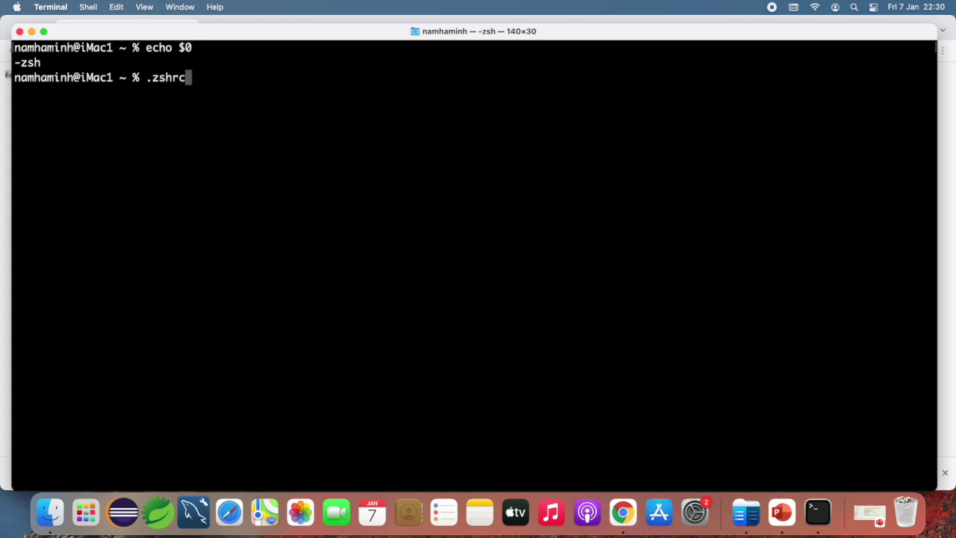
pyautogui.press('BackSpace')
pyautogui.press('BackSpace')
pyautogui.press('BackSpace')
pyautogui.press('BackSpace')
pyautogui.press('BackSpace')
pyautogui.press('BackSpace')
# Run java -version from the home folder and print the JAVA_HOME variable with echo $JAVA_HOME
pyautogui.write('java -version')
pyautogui.press('Return')
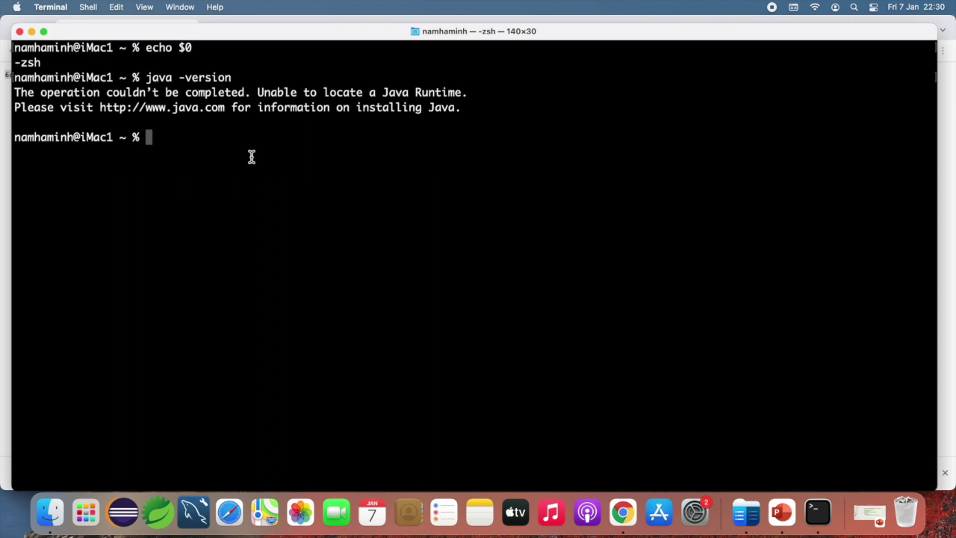
pyautogui.write('echo $JAVA)HO')
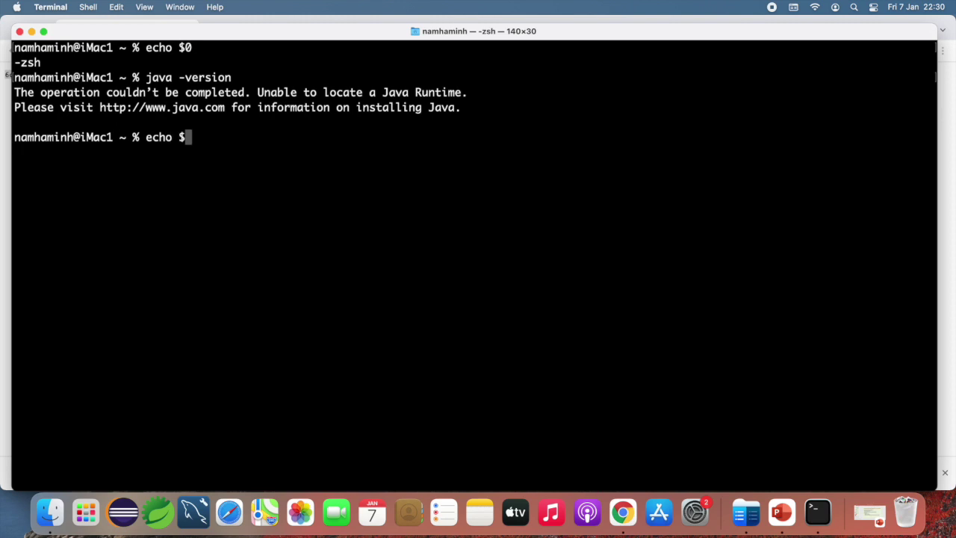
pyautogui.press('BackSpace')
pyautogui.press('BackSpace')
pyautogui.press('BackSpace')
pyautogui.write('_HOME')
pyautogui.press('Return')
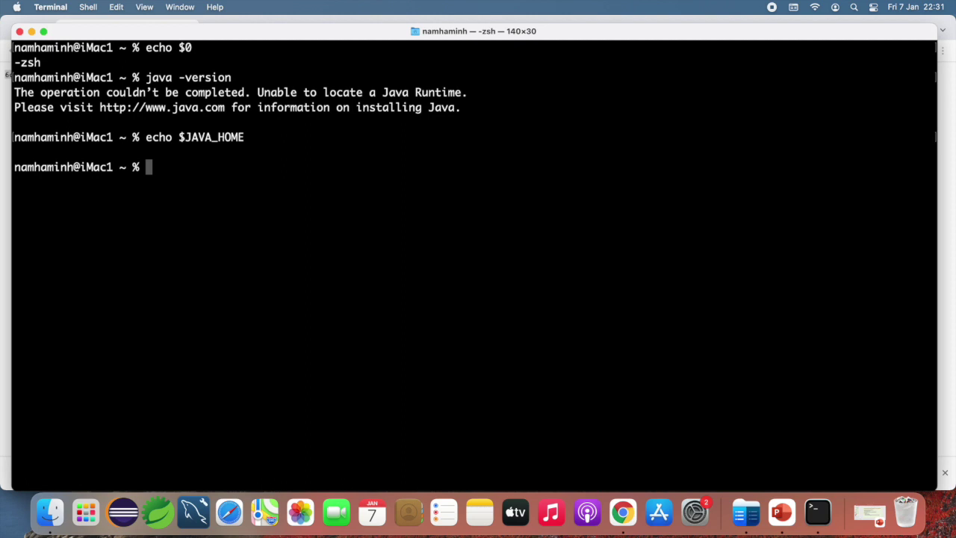
# Print the current search path with echo $PATH
pyautogui.write('echo $JACVA')
pyautogui.press('BackSpace')
pyautogui.press('BackSpace')
pyautogui.press('BackSpace')
pyautogui.press('BackSpace')
pyautogui.press('BackSpace')
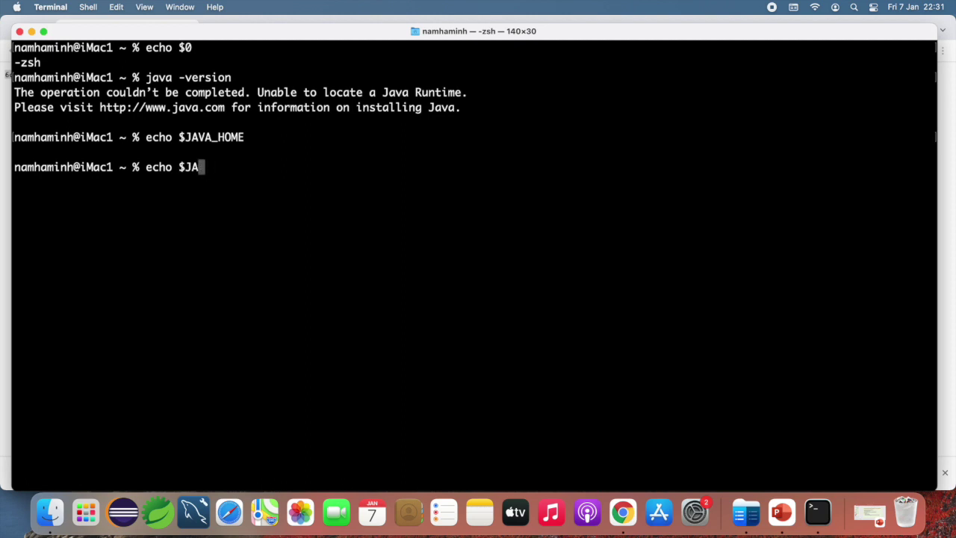
pyautogui.write('PATH')
pyautogui.press('Return')
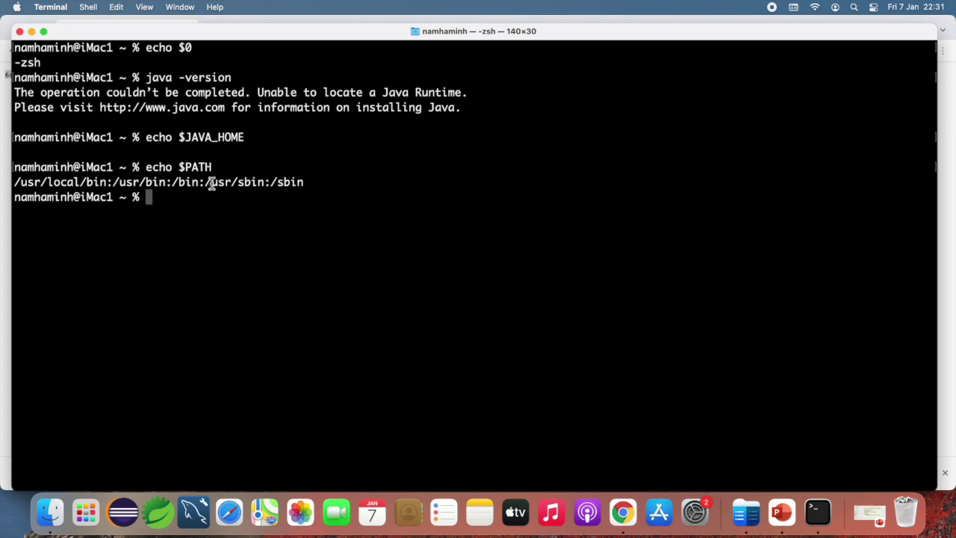
# List the home folder with ls and highlight the JDK directory name openjdk-17.0.1
pyautogui.write('ls')
pyautogui.press('Return')
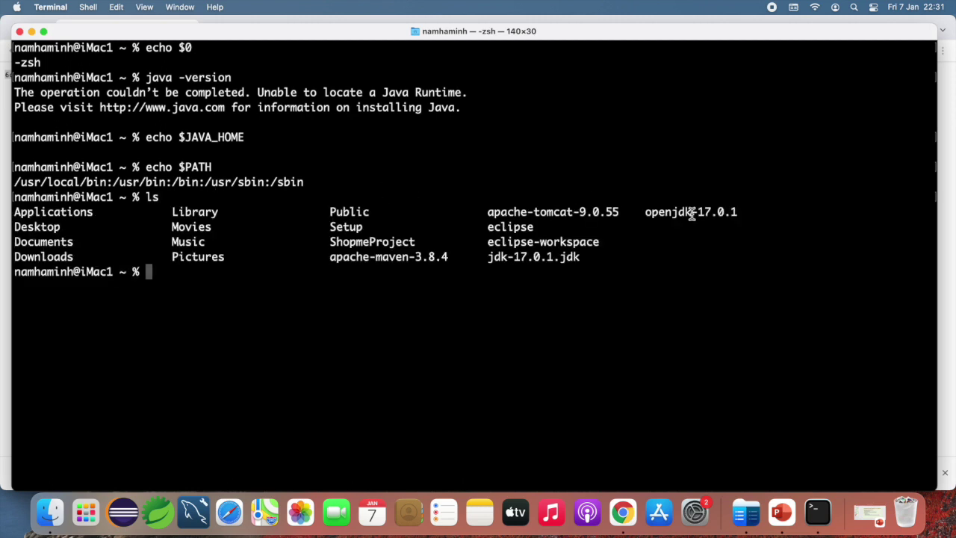
pyautogui.moveTo(646, 212); pyautogui.dragTo(743, 209)
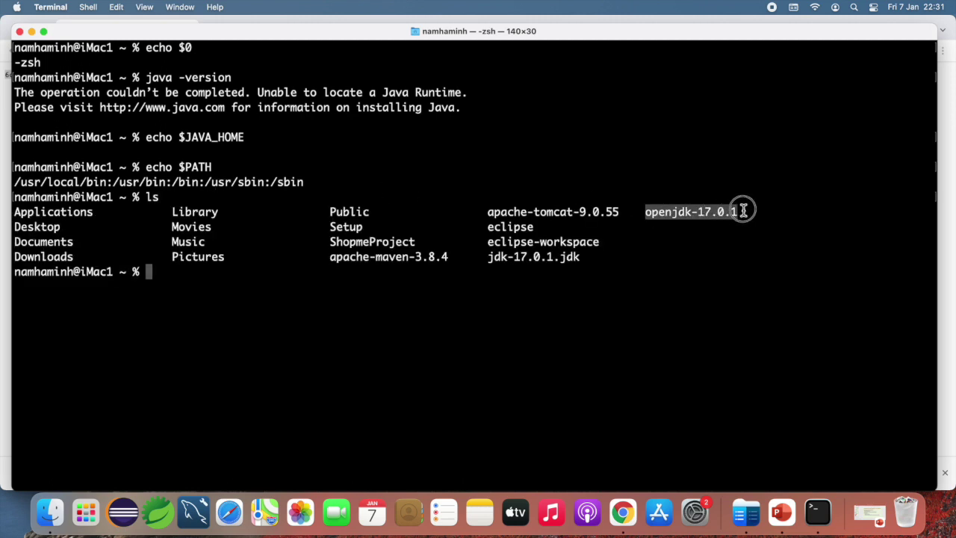
pyautogui.click(181, 279)
# Create the .zshrc file with cat > .zshrc and enter the line export JAVA_HOME=$HOME/openjdk-17.0.1/Contents/Home
pyautogui.write('cat > ')
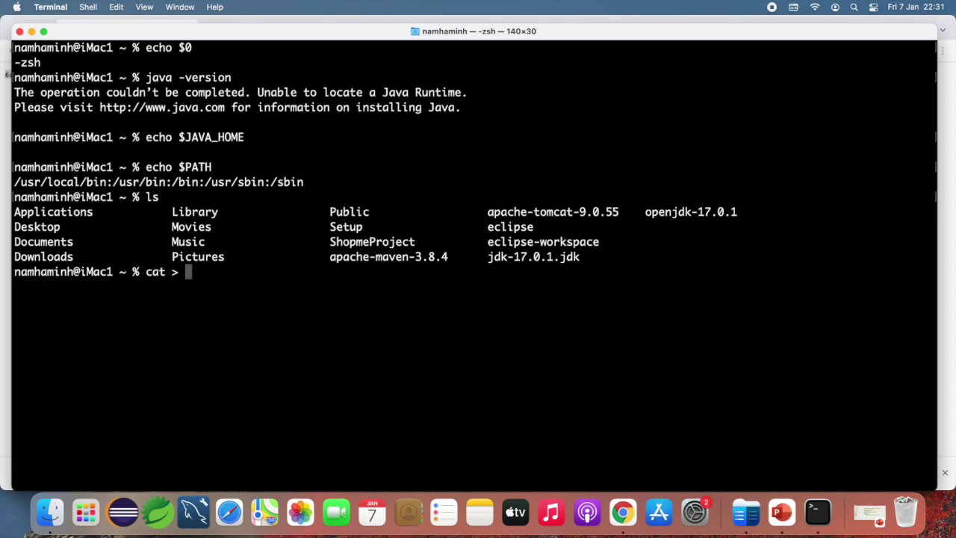
pyautogui.write('.zshrc')
pyautogui.press('Return')
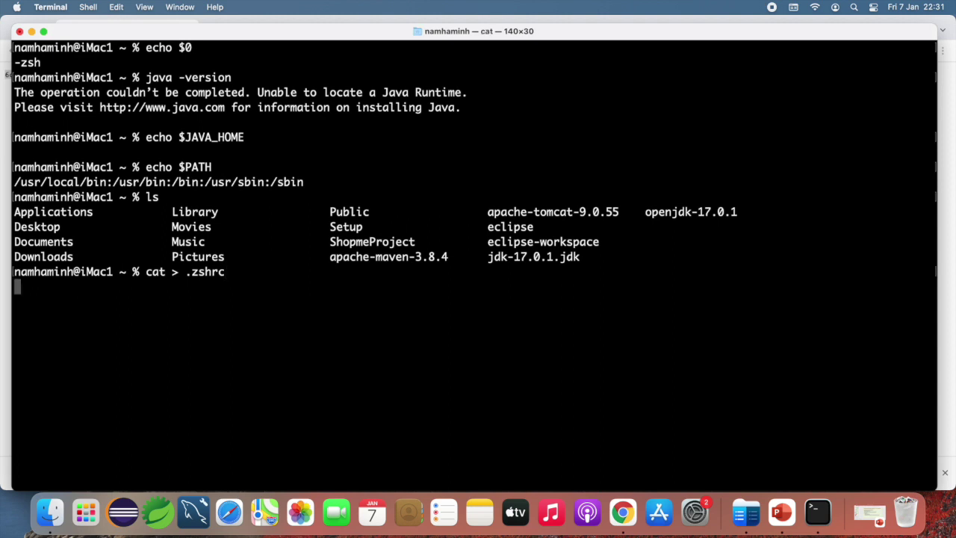
pyautogui.write('export JAVA_HOM')
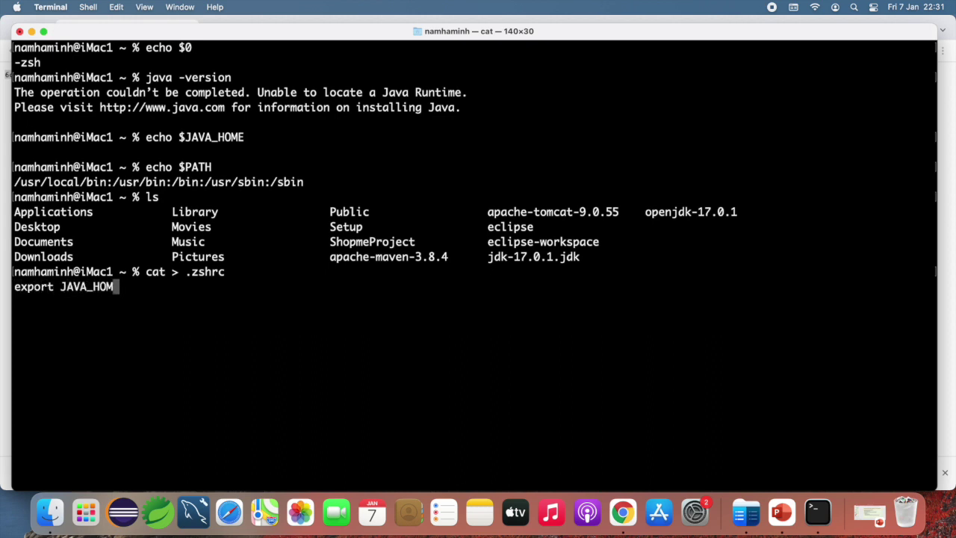
pyautogui.write('E=$HOME')
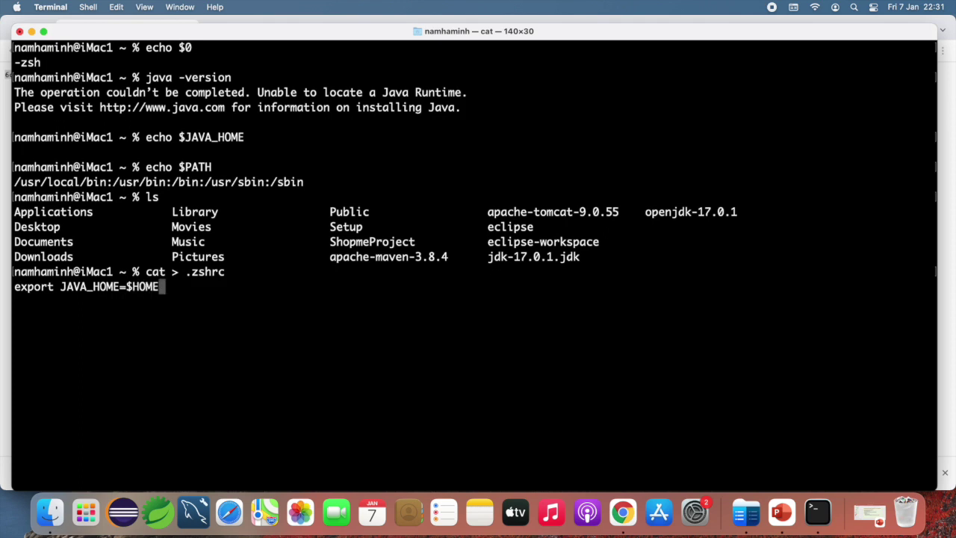
pyautogui.write('/openjdk')
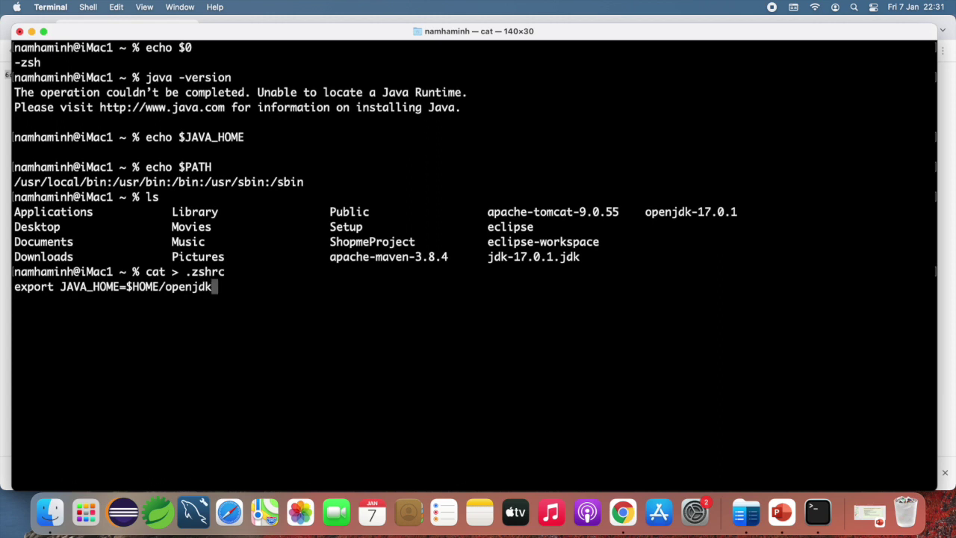
pyautogui.write('-17.0.1/Contnets')
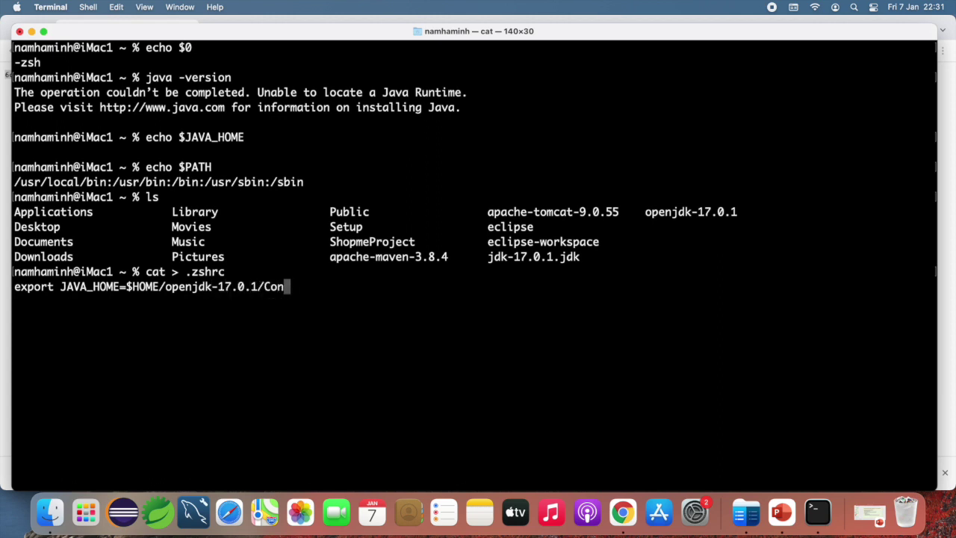
pyautogui.press('BackSpace')
pyautogui.press('BackSpace')
pyautogui.press('BackSpace')
pyautogui.press('BackSpace')
pyautogui.write('ents/Home')
# Add the line export PATH=$JAVA_HOME/bin:$PATH to .zshrc and end the input to save the file
pyautogui.write('exp')
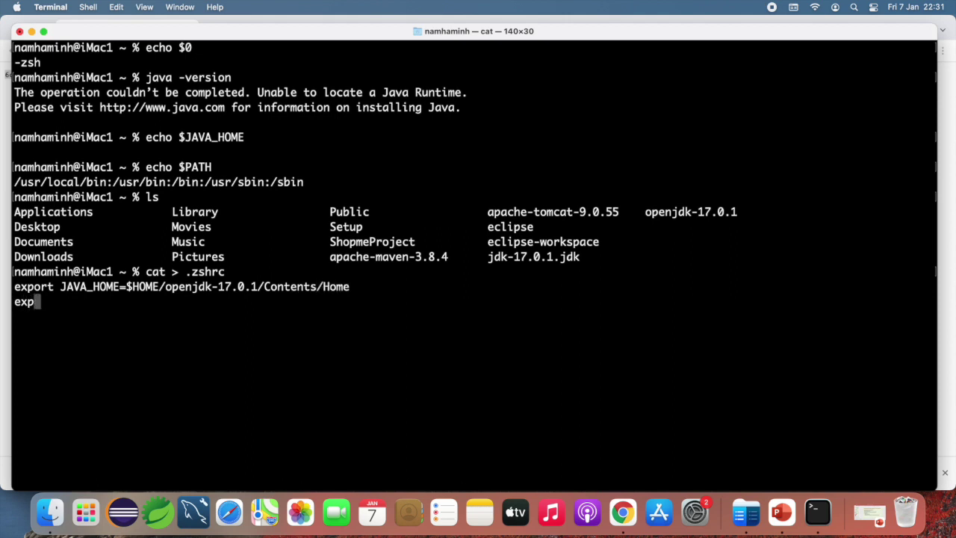
pyautogui.write('ort PATH')
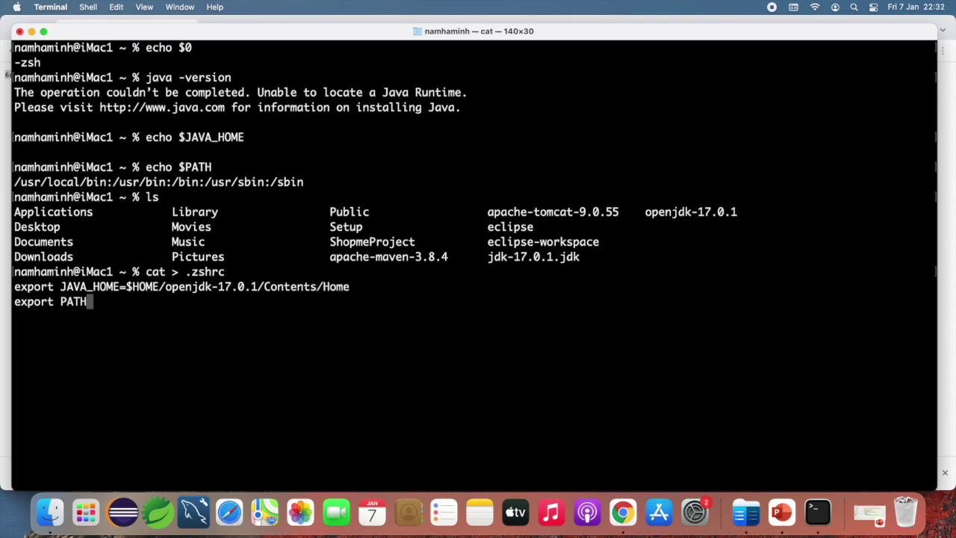
pyautogui.write('=$JAVA_')
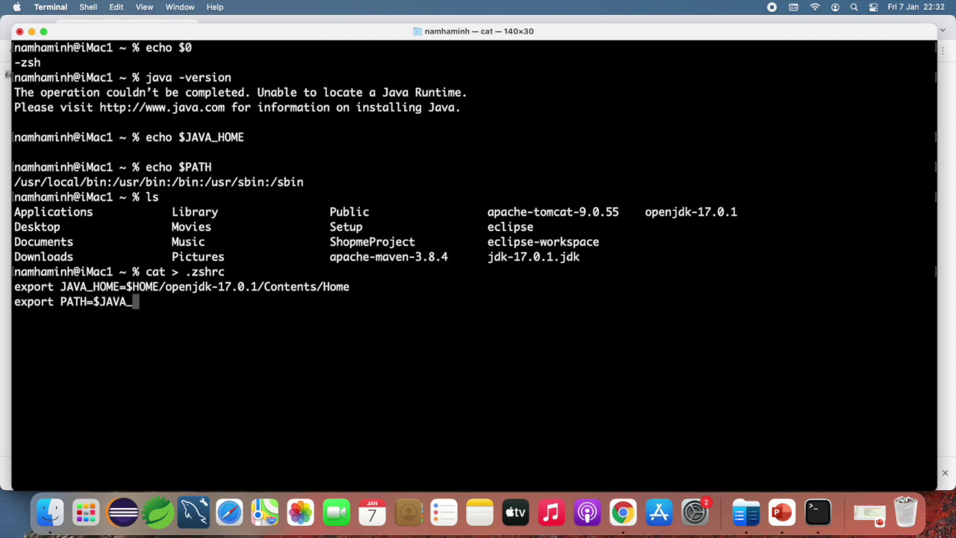
pyautogui.write('HOME/bin:$PATH')
pyautogui.press('Return')
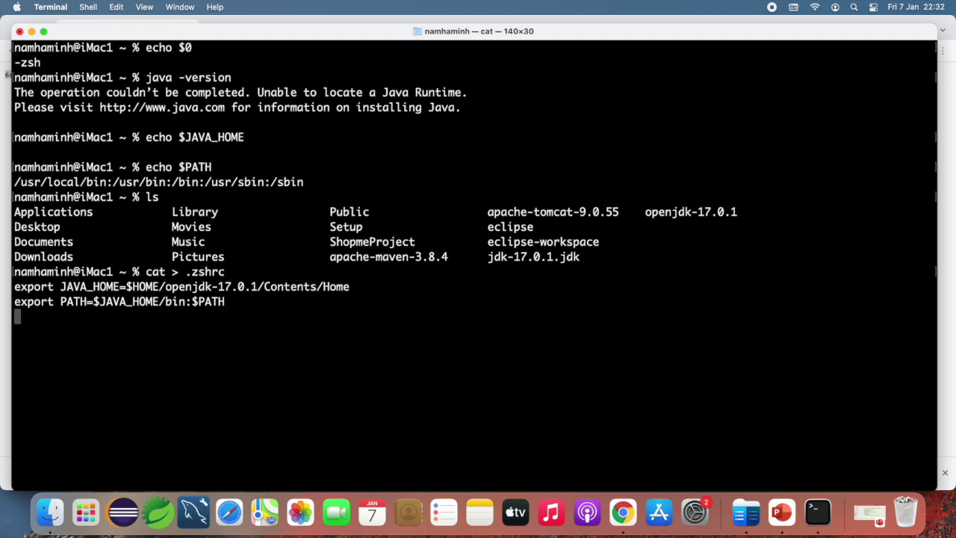
pyautogui.hotkey('ctrl', 'd')
# Print the contents of .zshrc with cat to check the two export lines
pyautogui.write('cat .')
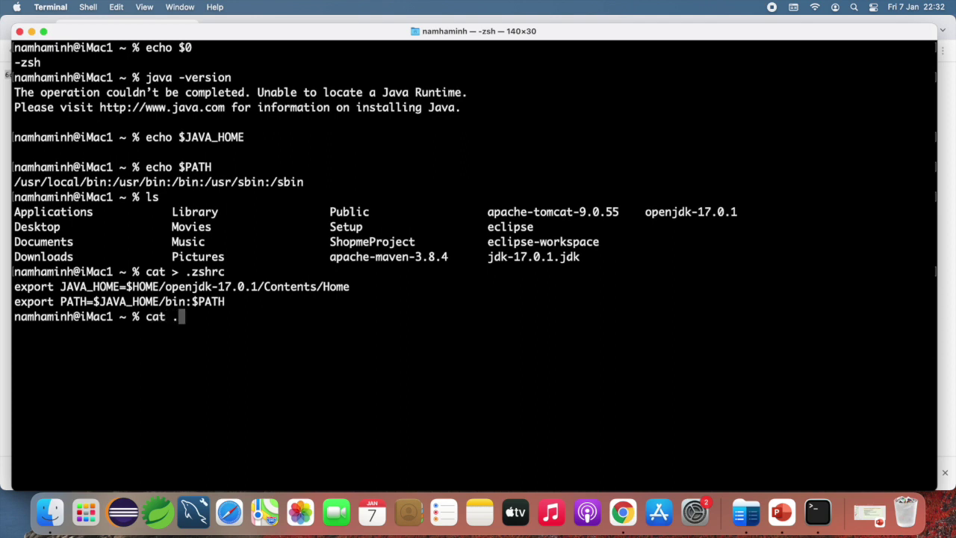
pyautogui.write('zshrc')
pyautogui.press('Return')
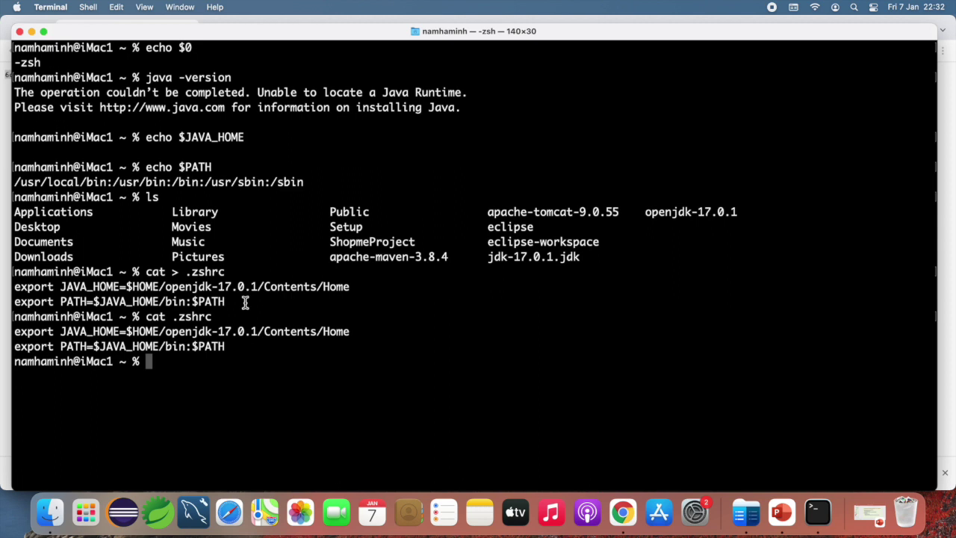
# Check the Java version with java -version in the current shell session
pyautogui.write('java -')
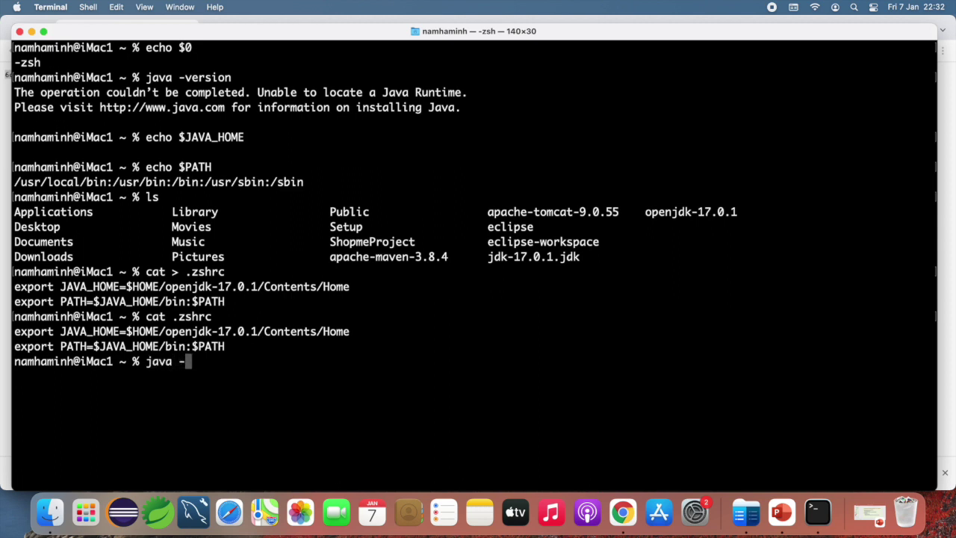
pyautogui.write('version')
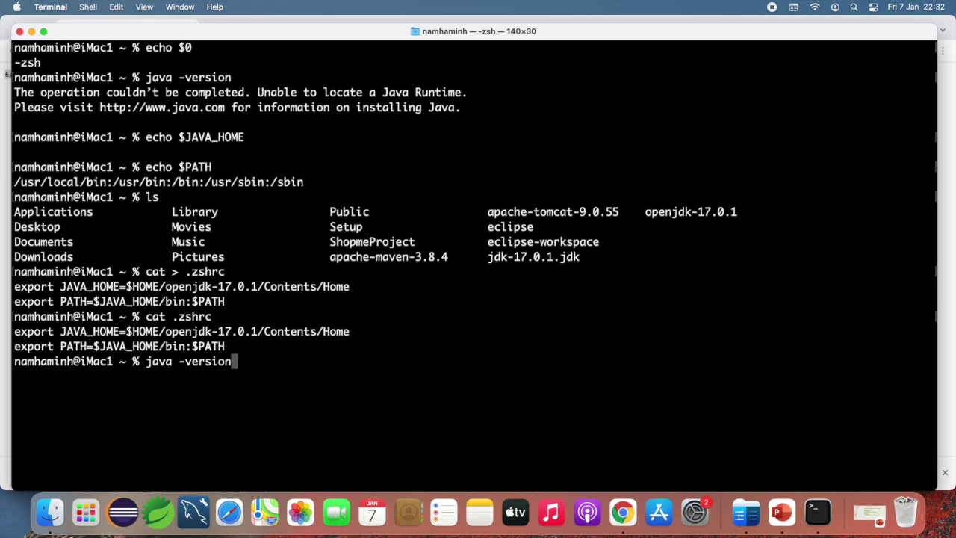
pyautogui.press('Return')
# Restart Terminal by exiting the shell session, quitting the application and launching it again
pyautogui.write('exit')
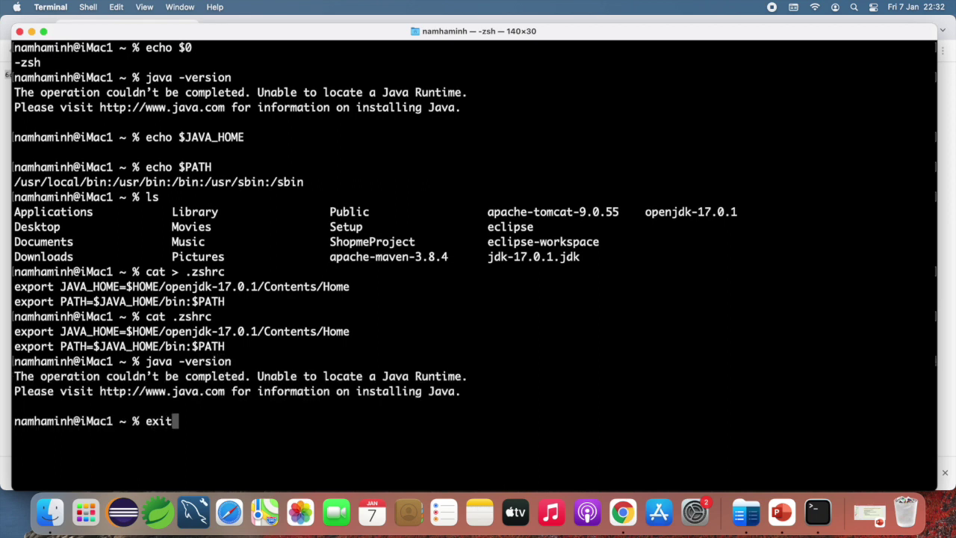
pyautogui.press('Return')
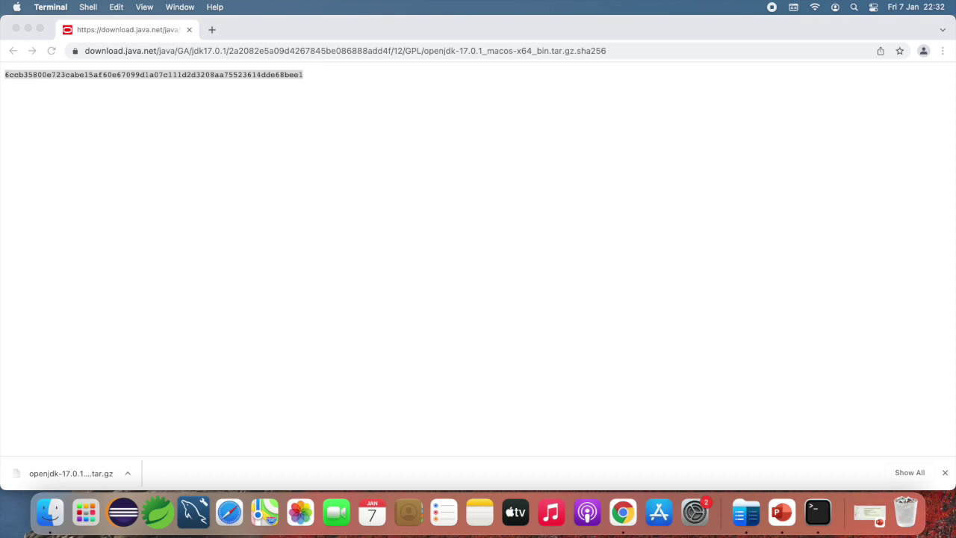
pyautogui.click(50, 7)
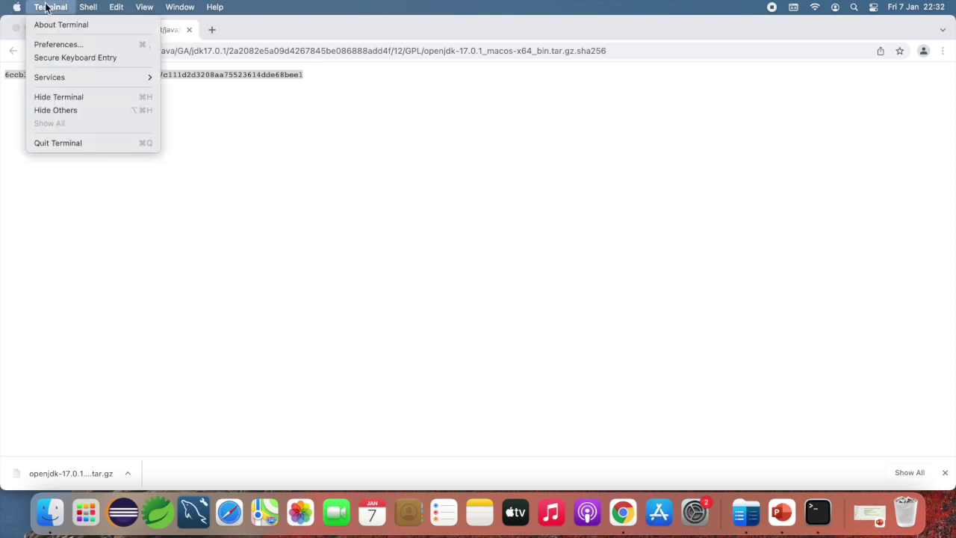
pyautogui.click(72, 146)
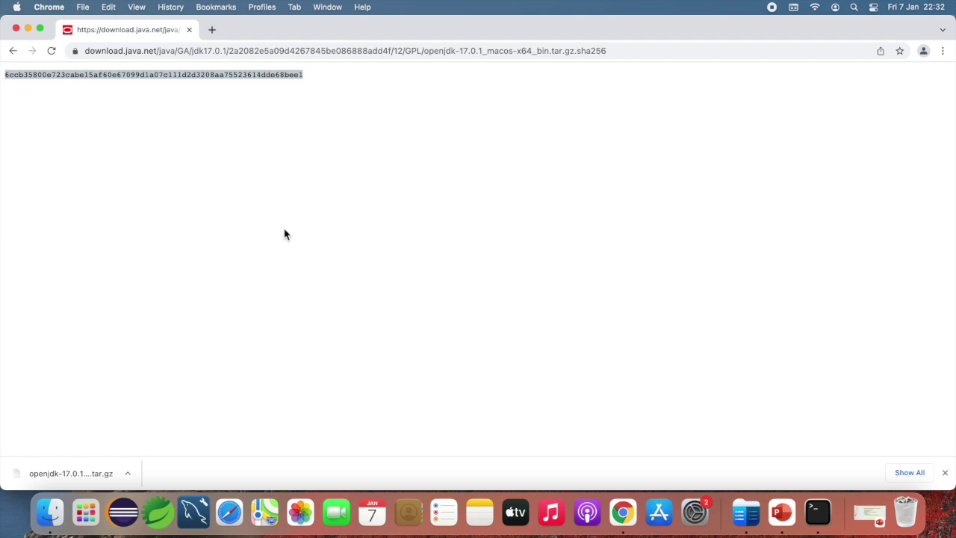
pyautogui.press('super+space')
pyautogui.write('term')
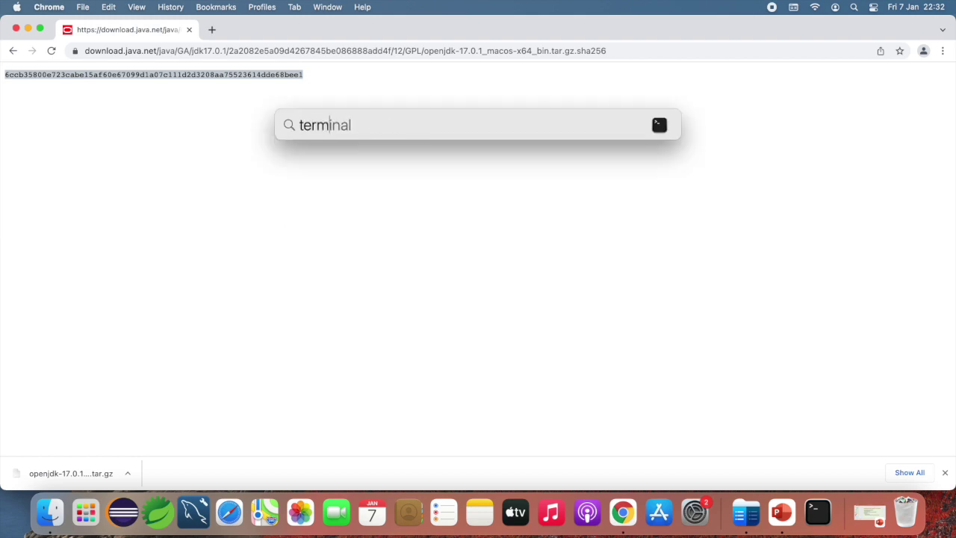
pyautogui.press('Return')
# Run java -version in the new Terminal session
pyautogui.write('java')
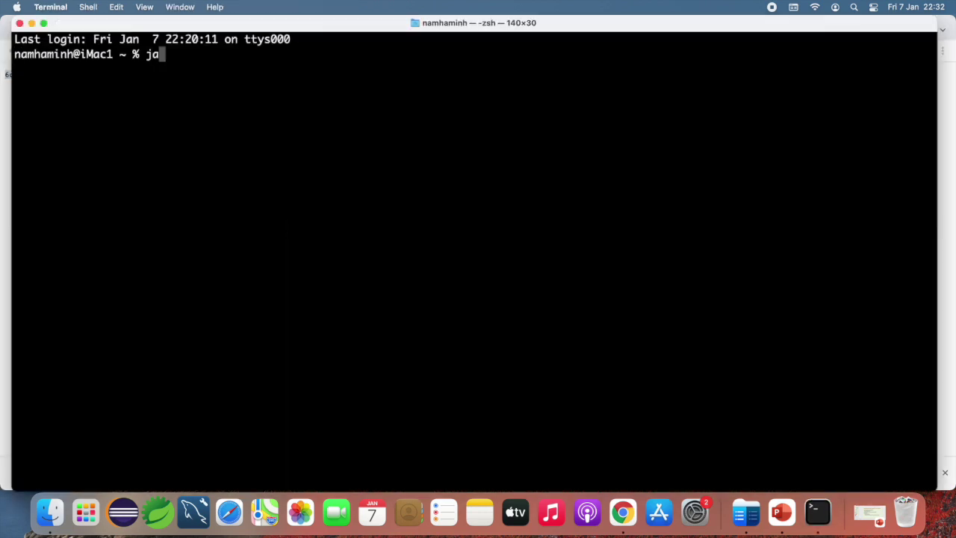
pyautogui.write(' -version')
pyautogui.press('Return')
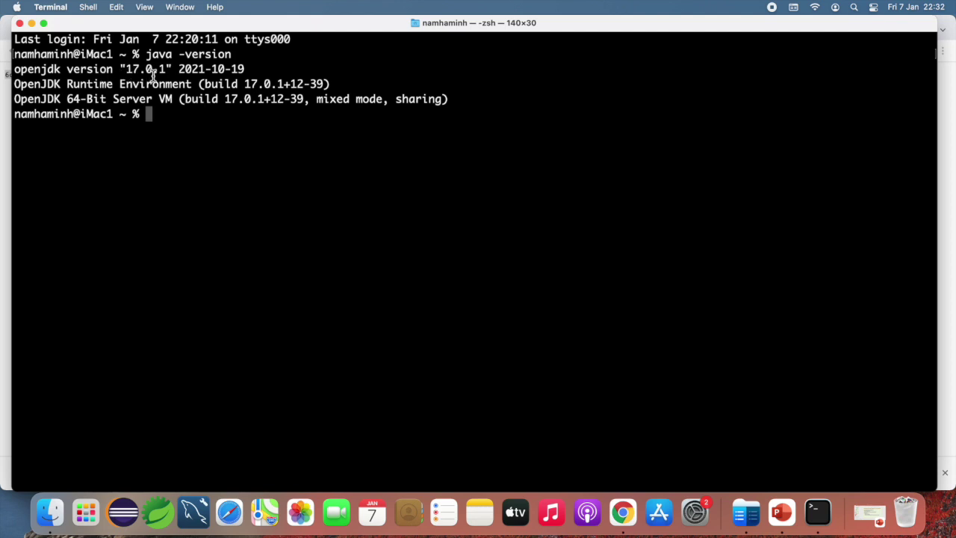
# Run java without arguments and look through its usage help from start to end
pyautogui.write('java')
pyautogui.press('Return')
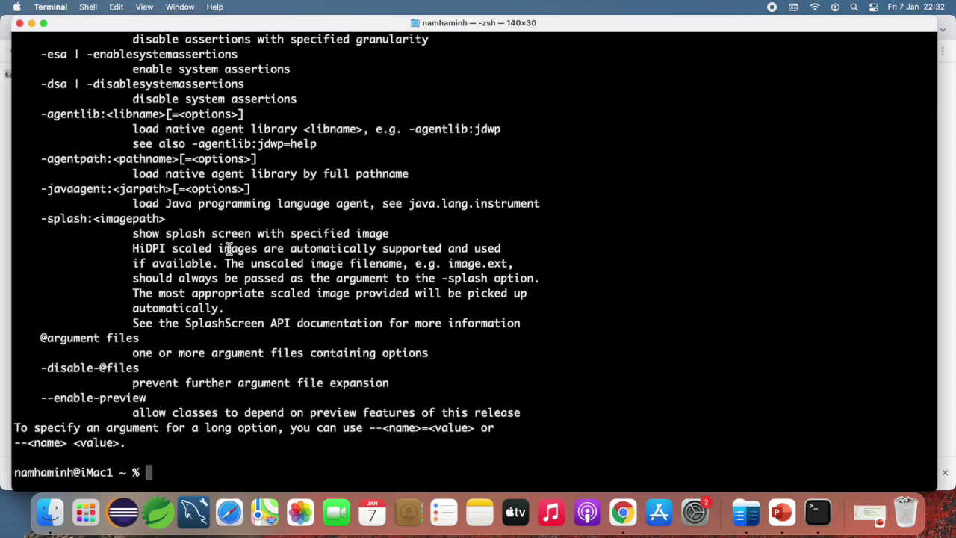
pyautogui.scroll(15, 233, 213)
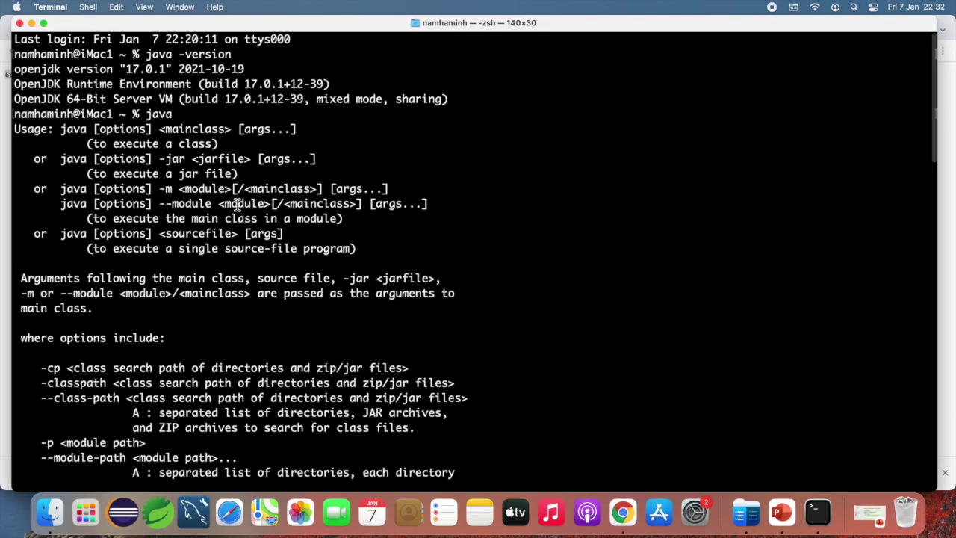
pyautogui.scroll(-15, 236, 205)
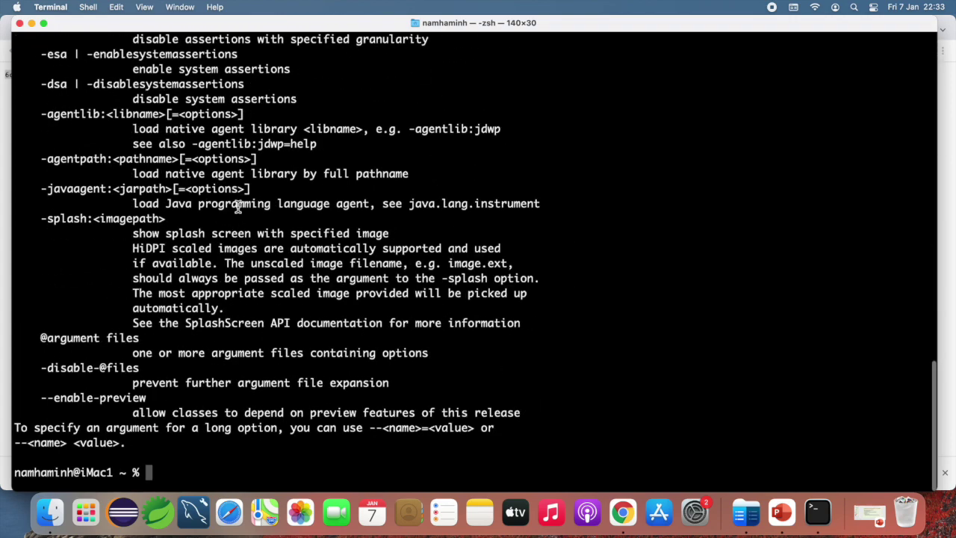
# Clear the terminal screen and check the compiler version with javac -version
pyautogui.write('clear')
pyautogui.press('Return')
pyautogui.write('javac ')
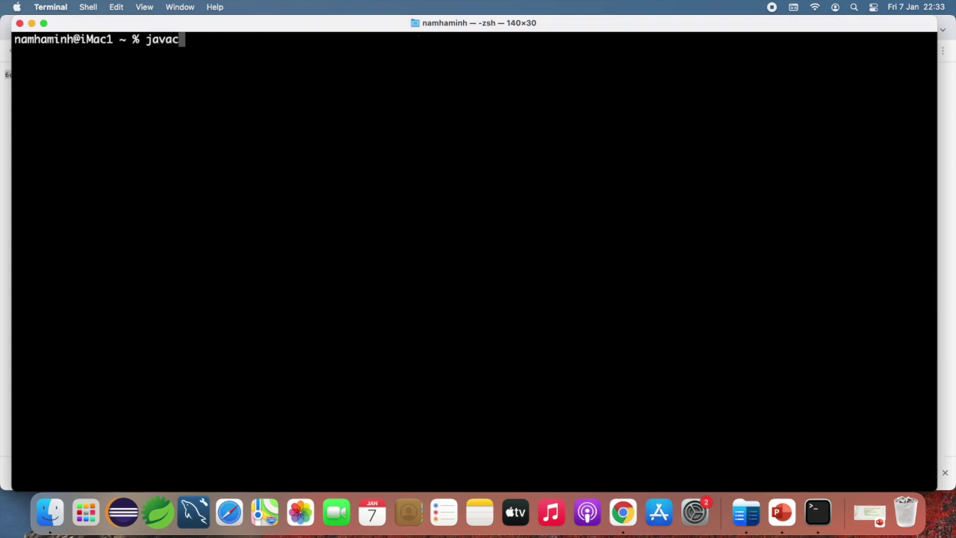
pyautogui.write('-vesio')
pyautogui.press('BackSpace')
pyautogui.press('BackSpace')
pyautogui.press('BackSpace')
pyautogui.write('rsion')
pyautogui.press('Return')
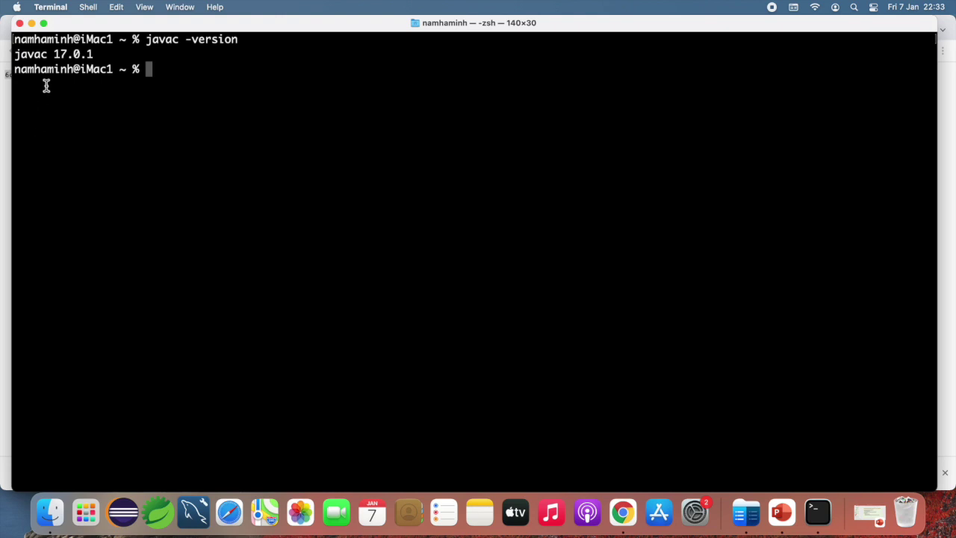